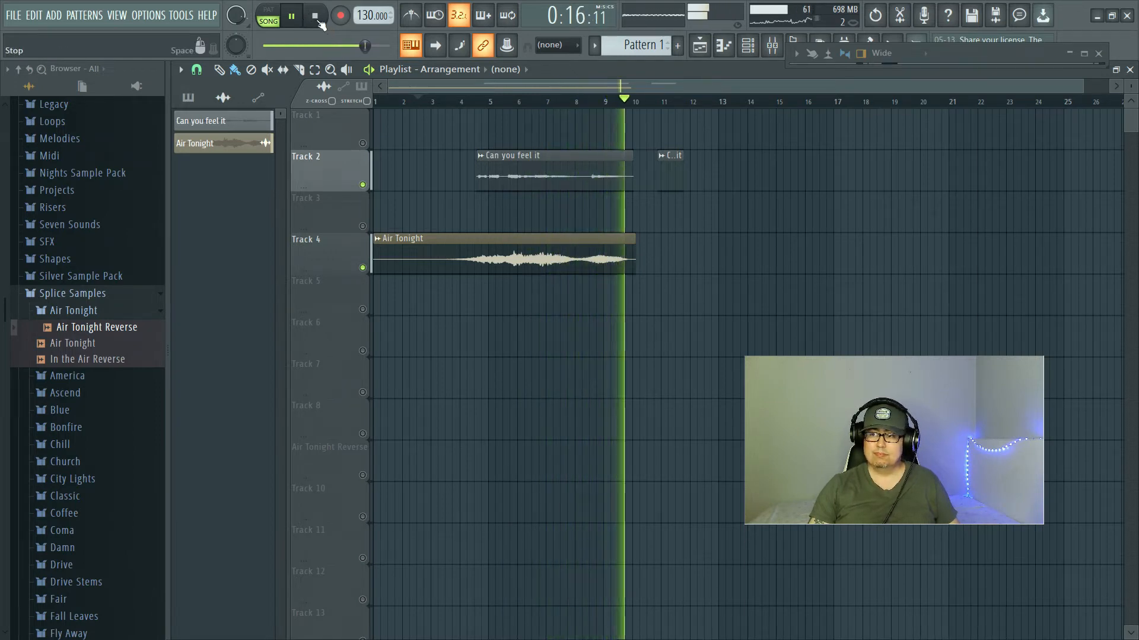
Stop playback, mute the Air Tonight track, and listen to the Can you feel it vocal alone from the start of its clip.
click(318, 23)
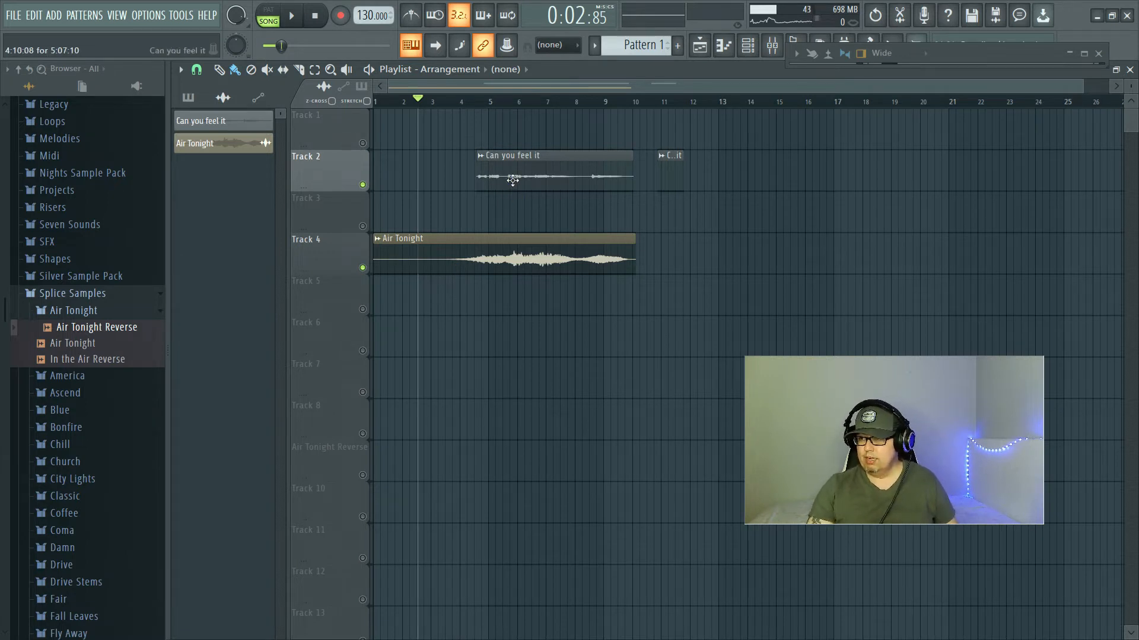
click(479, 101)
click(363, 267)
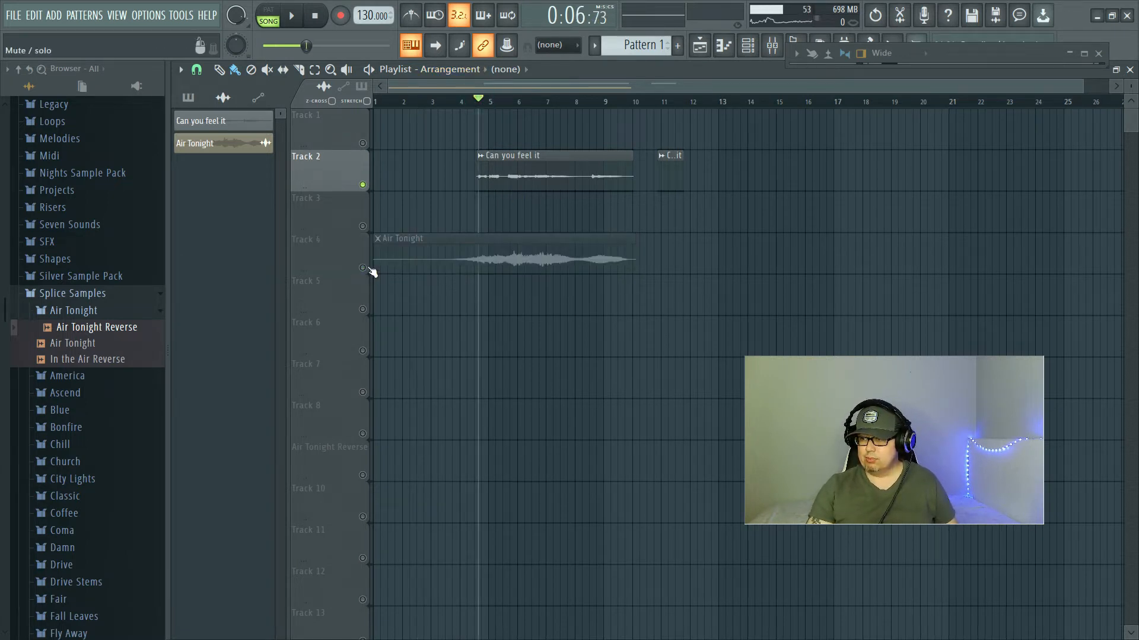
key(space)
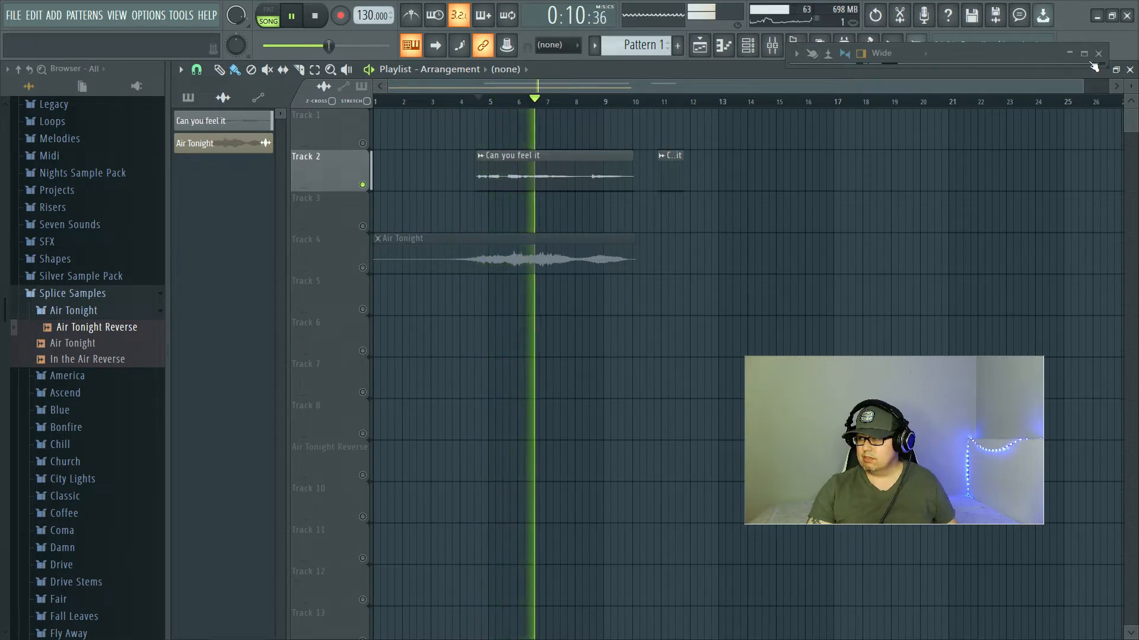
key(space)
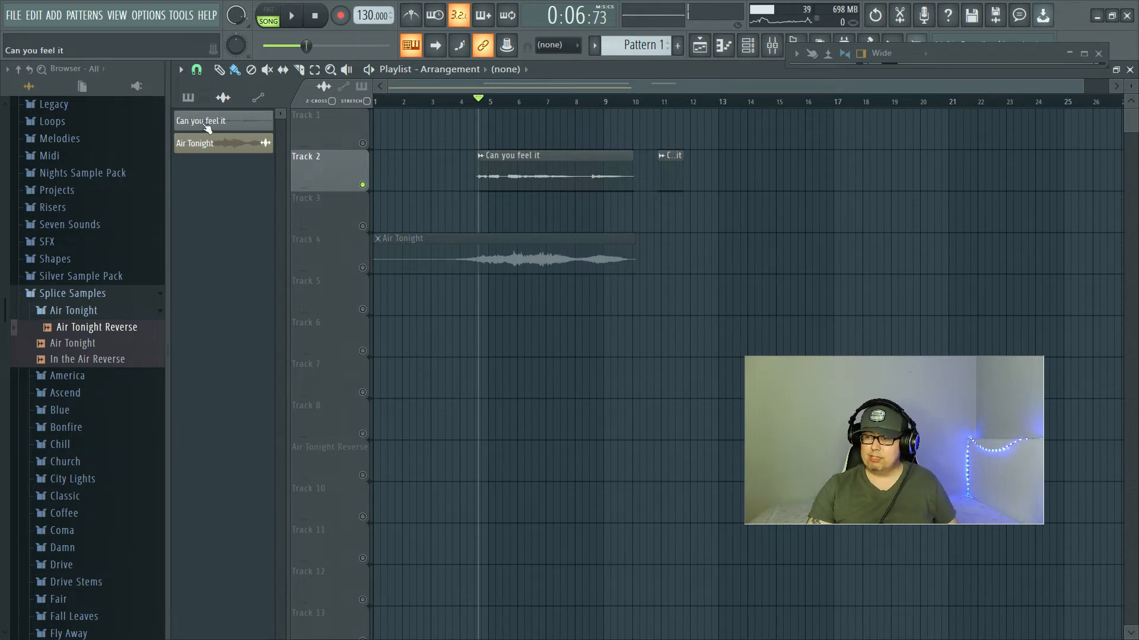
Clone the Can you feel it audio clip and rename the copy Reverse.
right_click(202, 122)
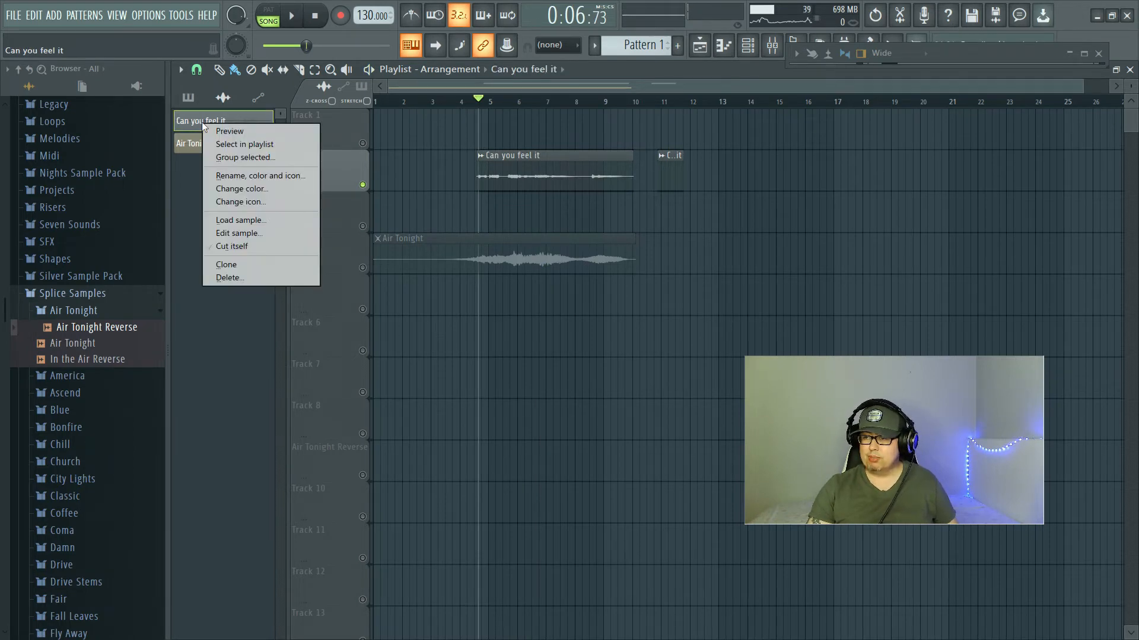
click(248, 264)
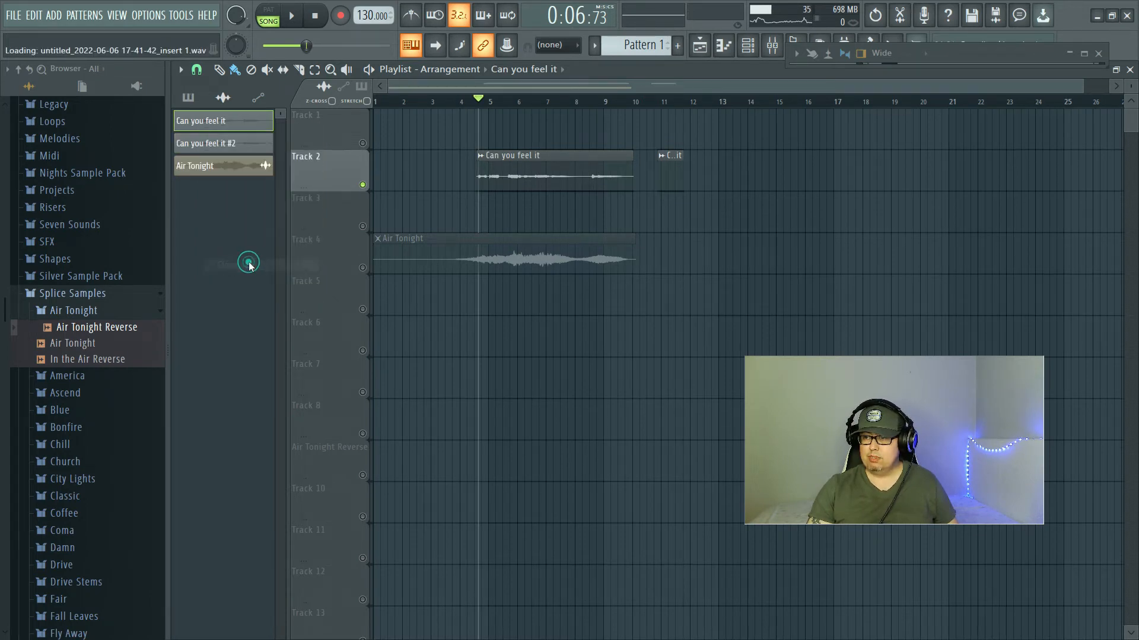
right_click(231, 144)
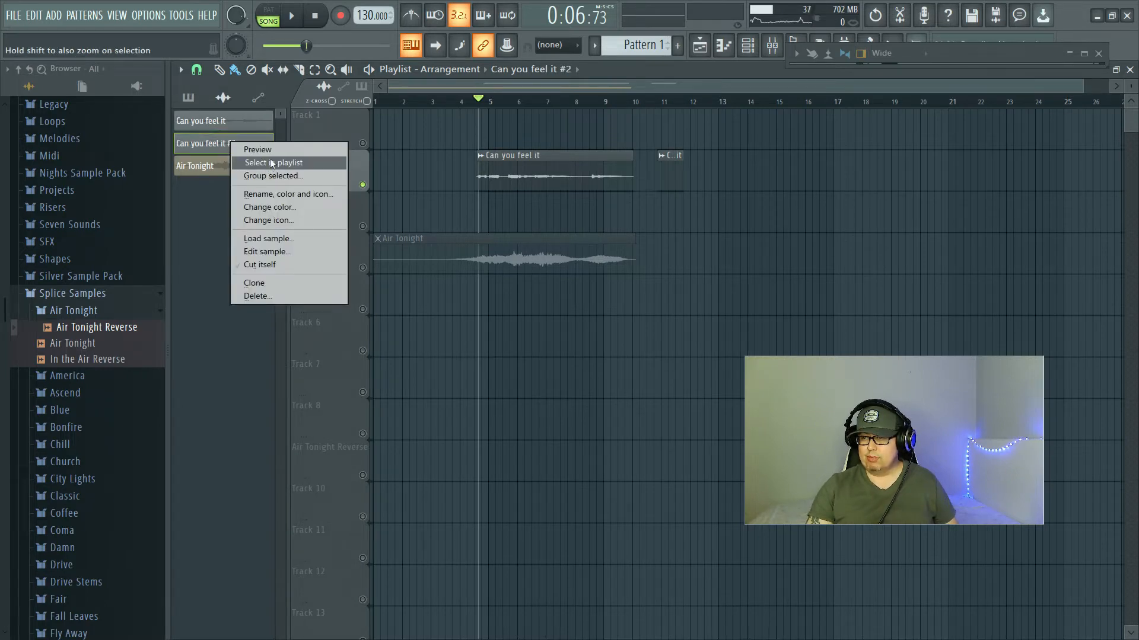
click(283, 195)
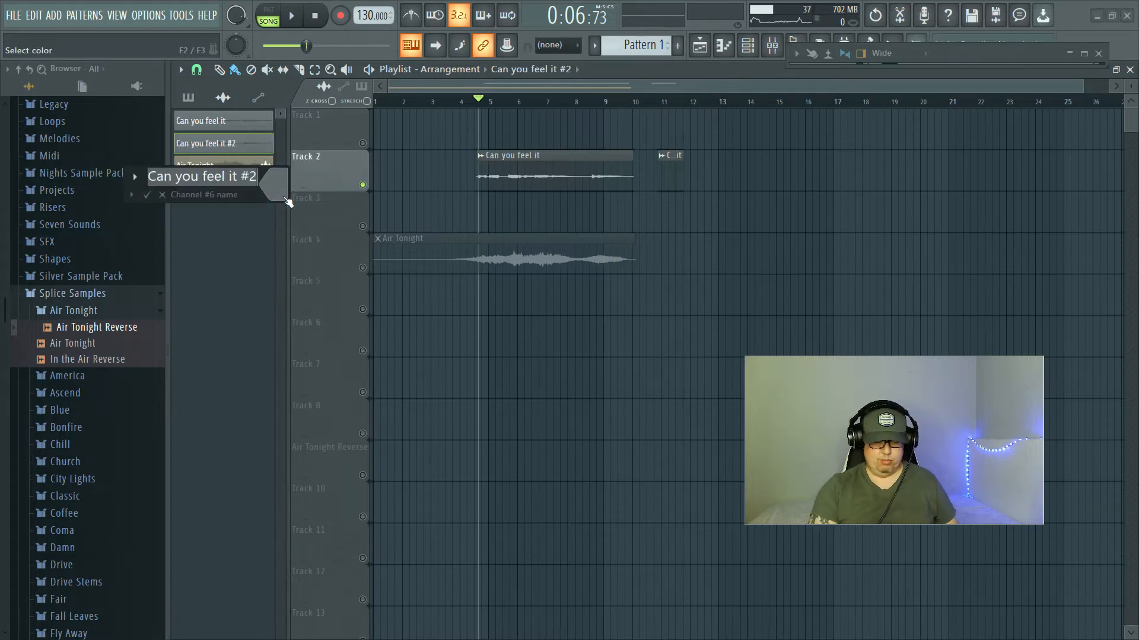
text(Rrev)
key(BackSpace)
key(BackSpace)
key(BackSpace)
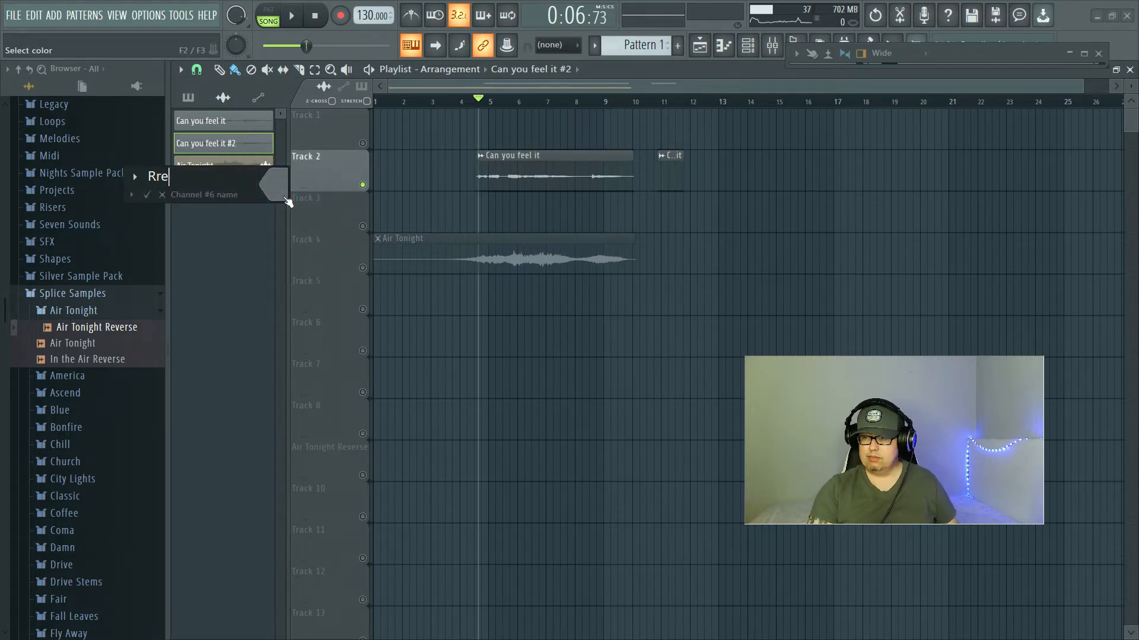
text(everse)
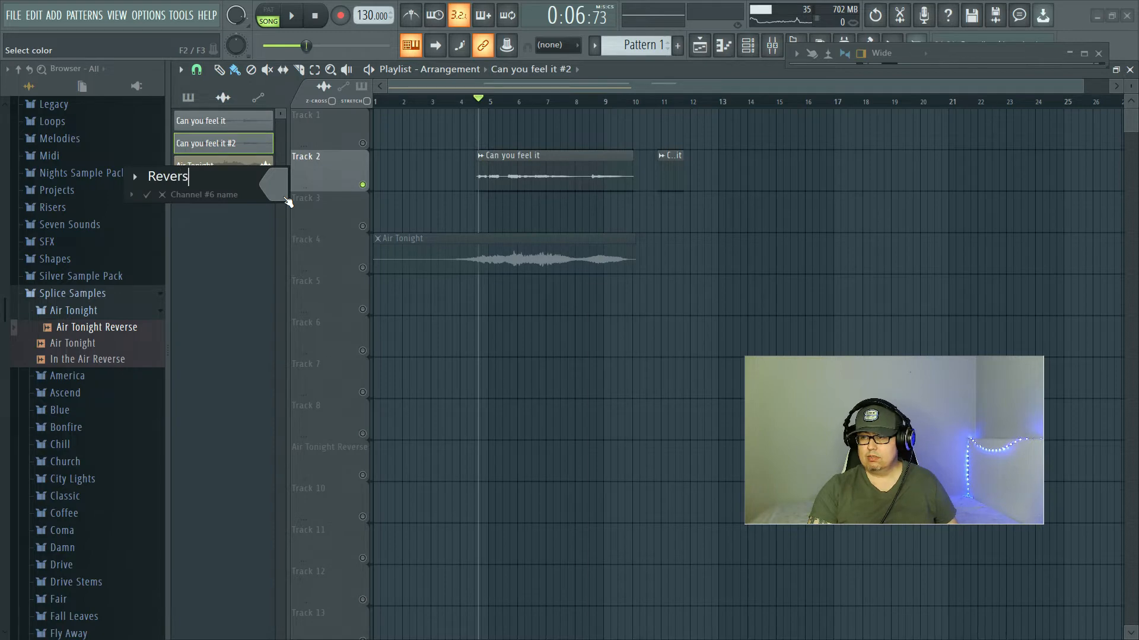
key(Return)
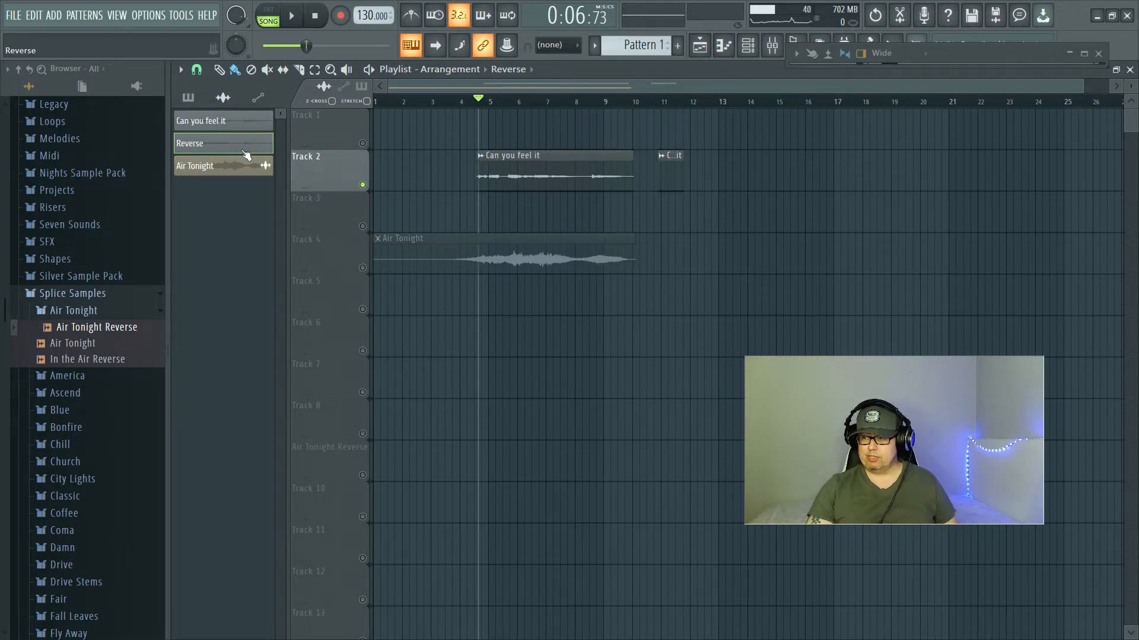
Place the Reverse clip at bar 1 on Track 11 of the playlist as an audio track.
scroll(326, 194, down, 2)
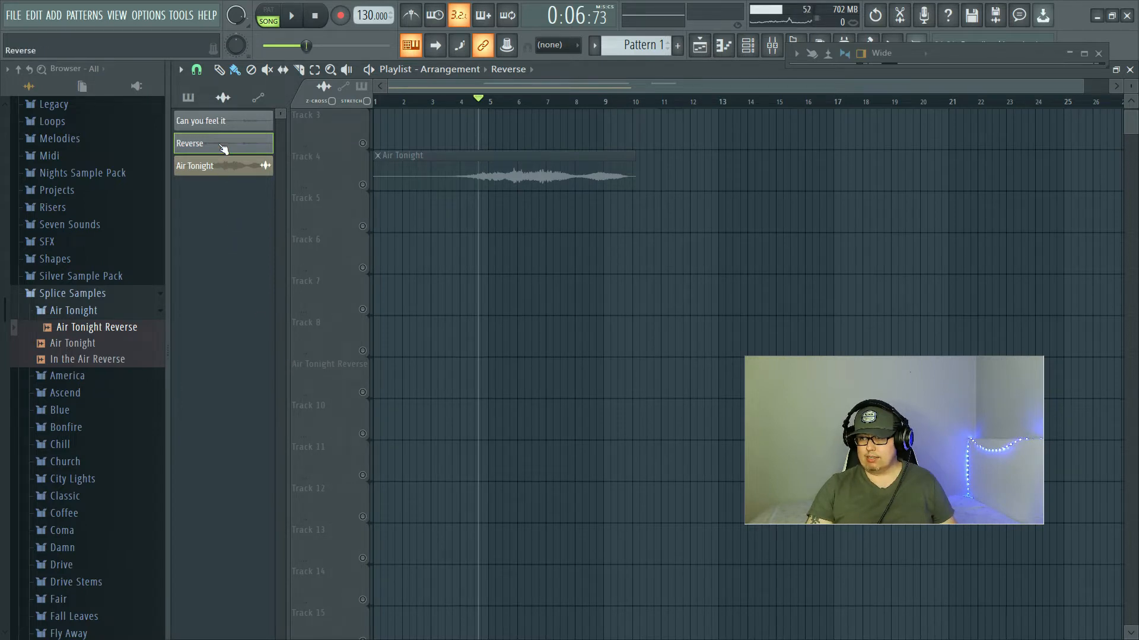
drag(228, 147, 375, 458)
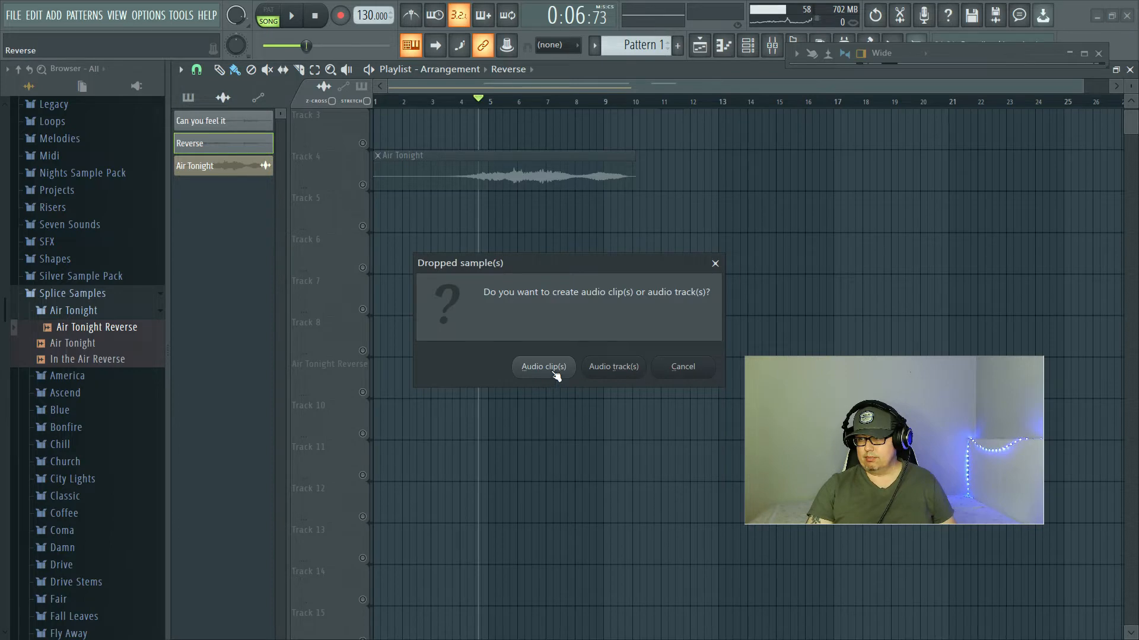
click(628, 372)
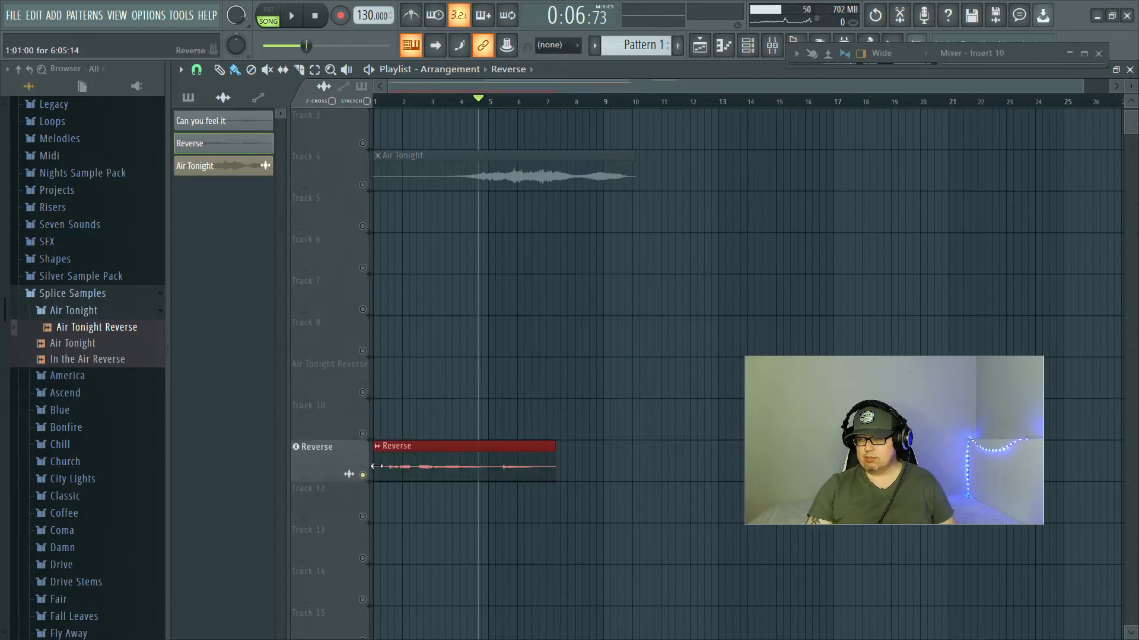
Select the empty mixer insert 11 and route the Reverse clip's channel to it.
click(1083, 54)
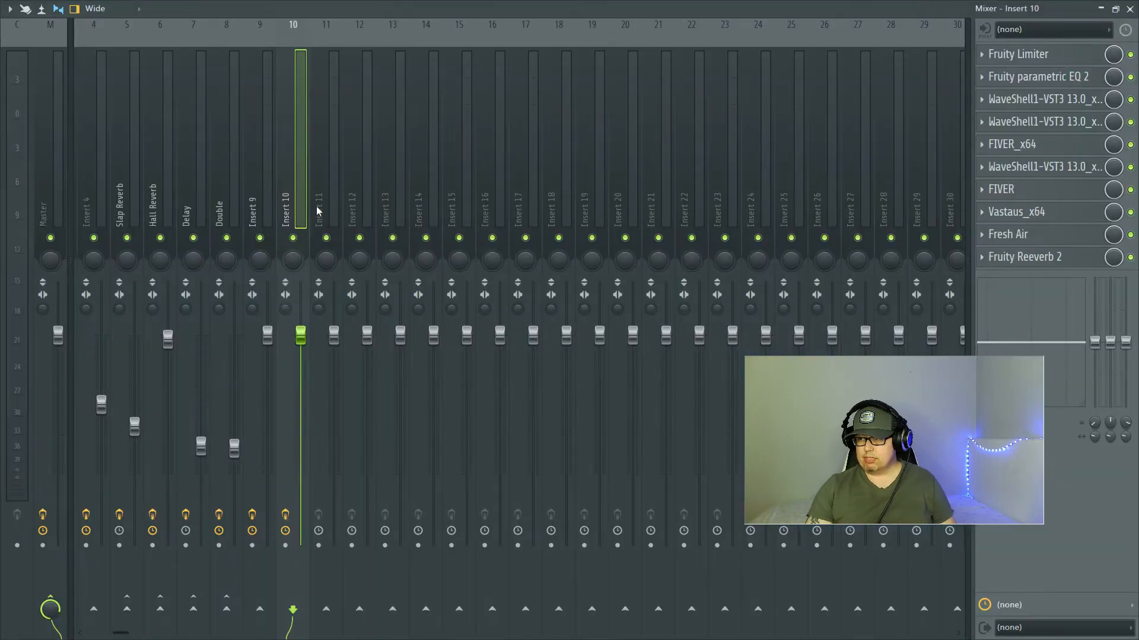
click(316, 210)
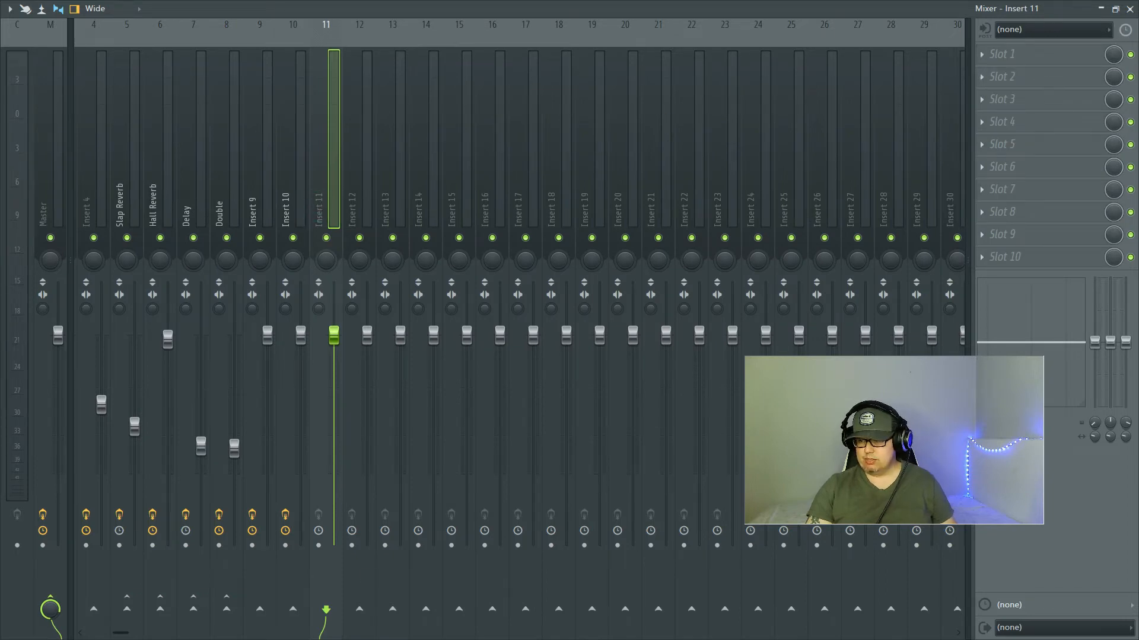
click(1101, 8)
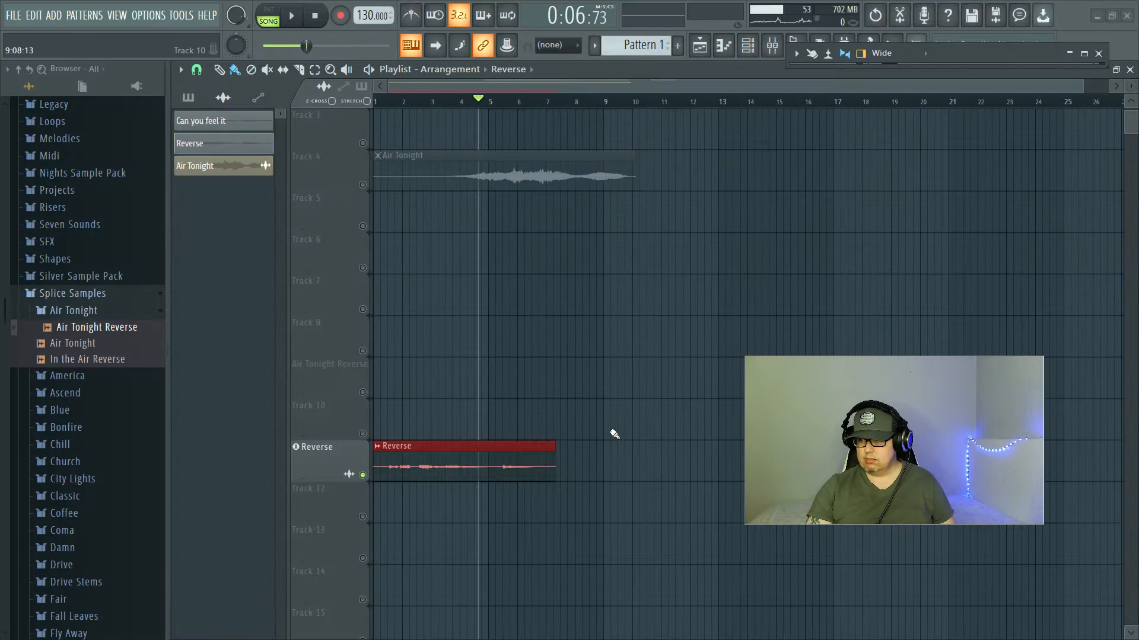
double_click(434, 457)
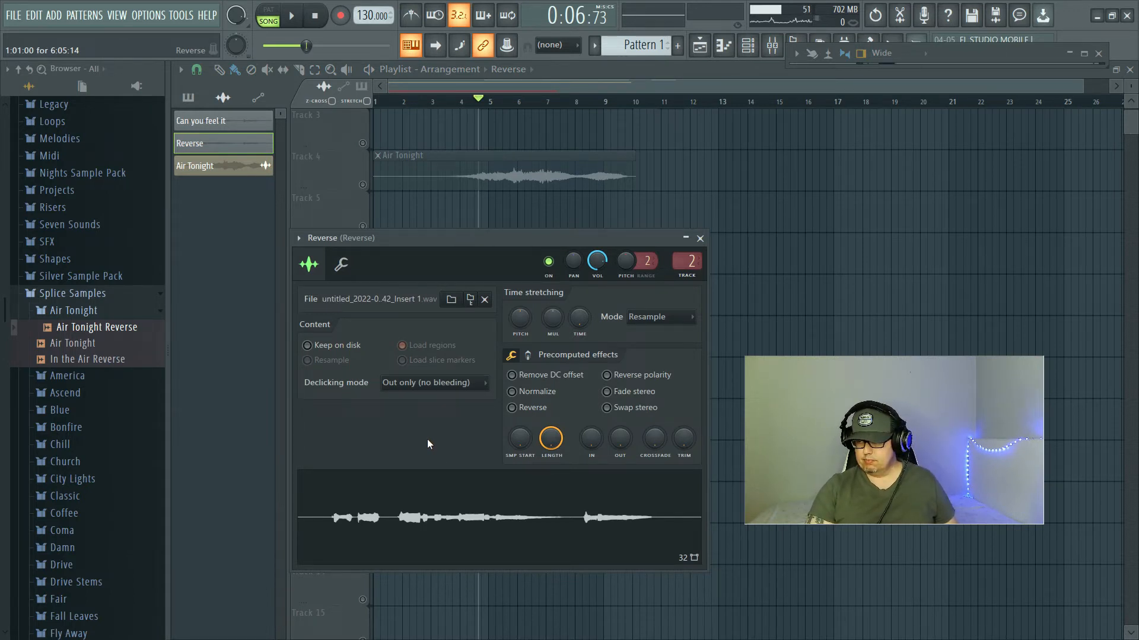
key(ctrl+l)
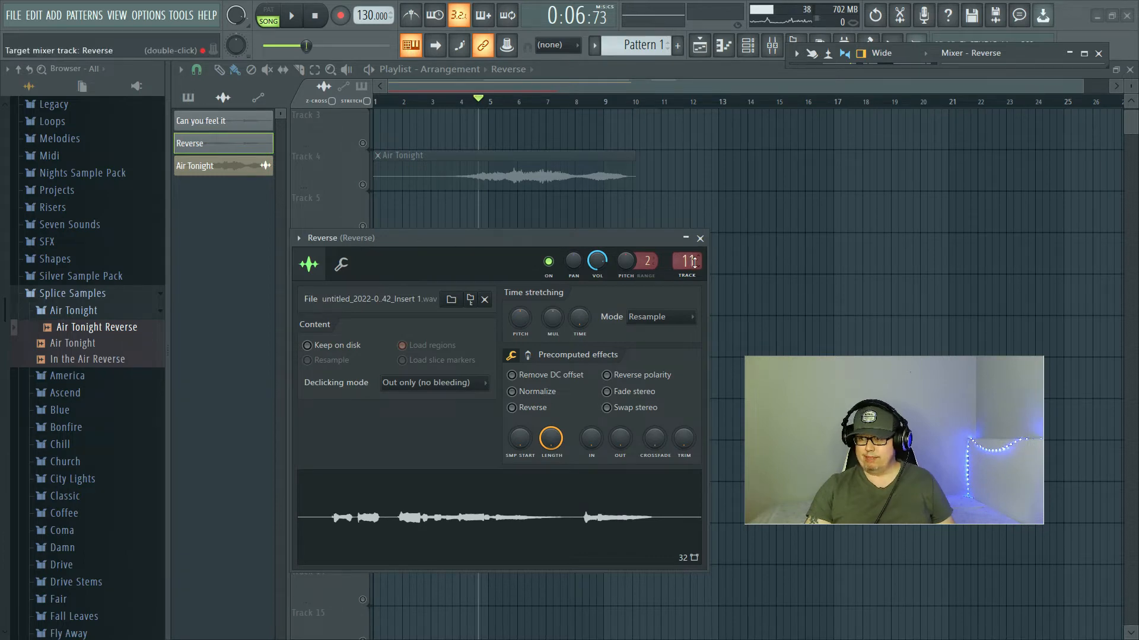
click(700, 238)
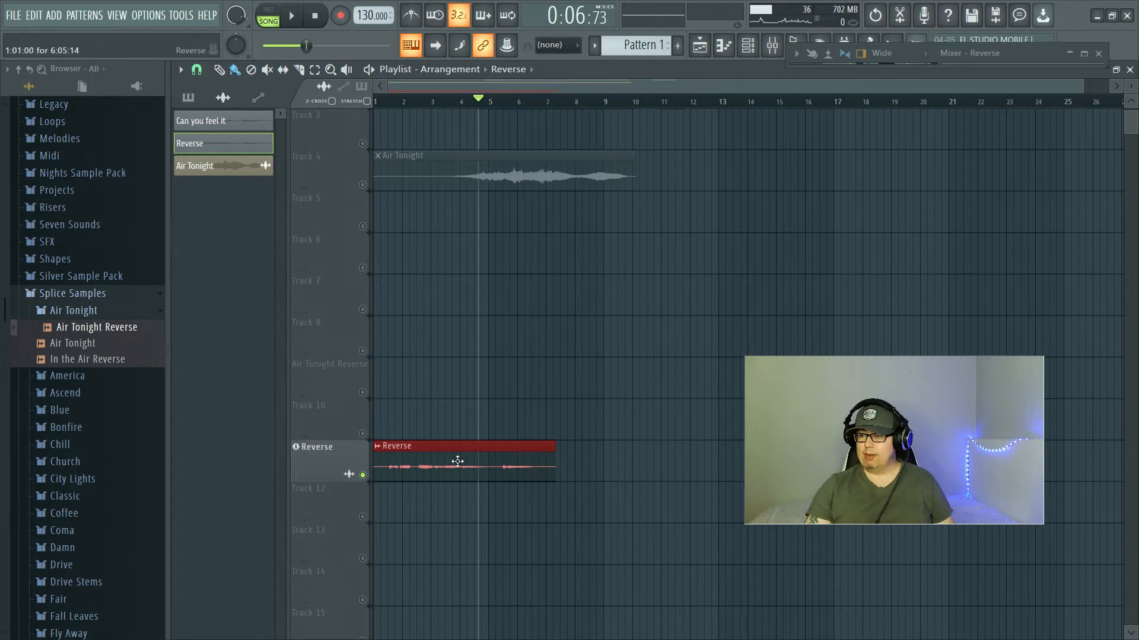
Copy the mixer track state with its full effects chain from insert 2 onto the Reverse track at insert 11.
click(769, 48)
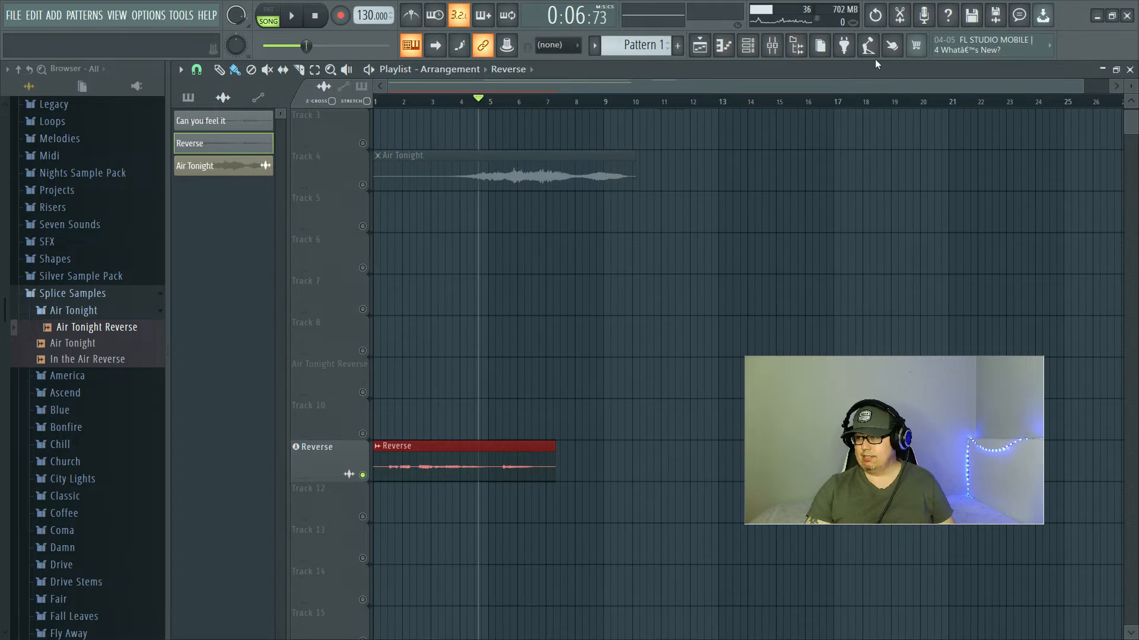
click(772, 46)
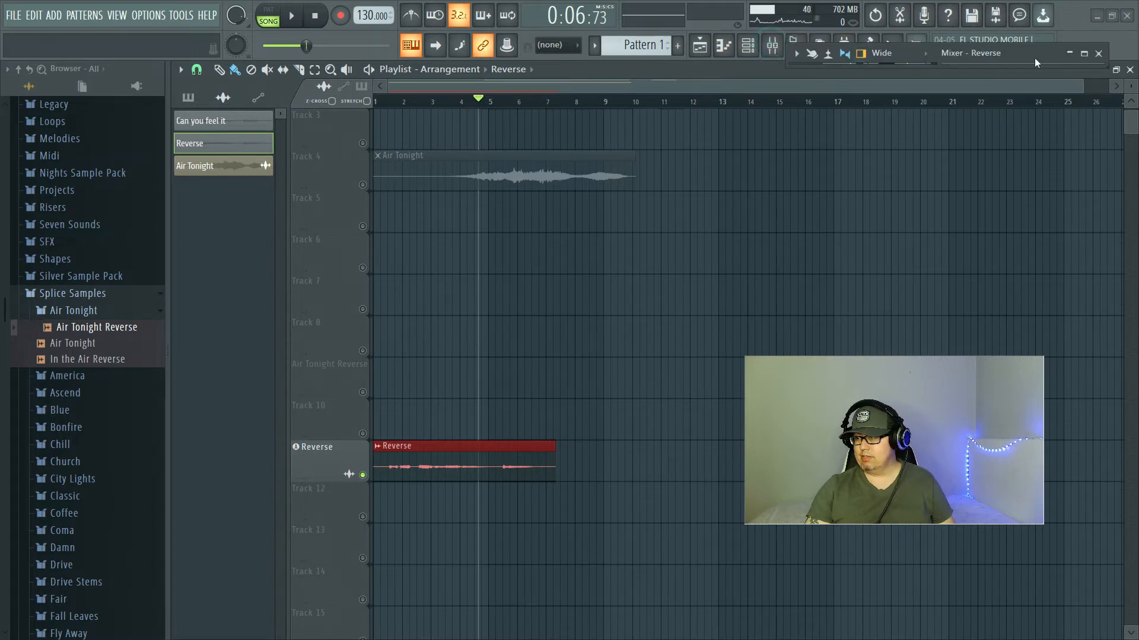
click(1083, 53)
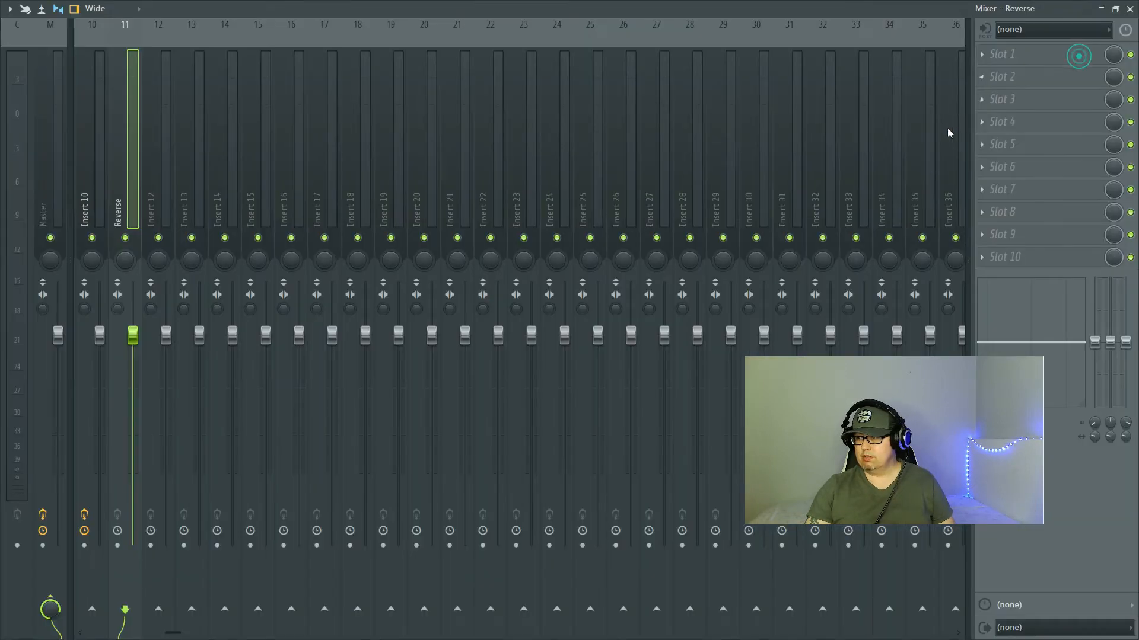
click(130, 169)
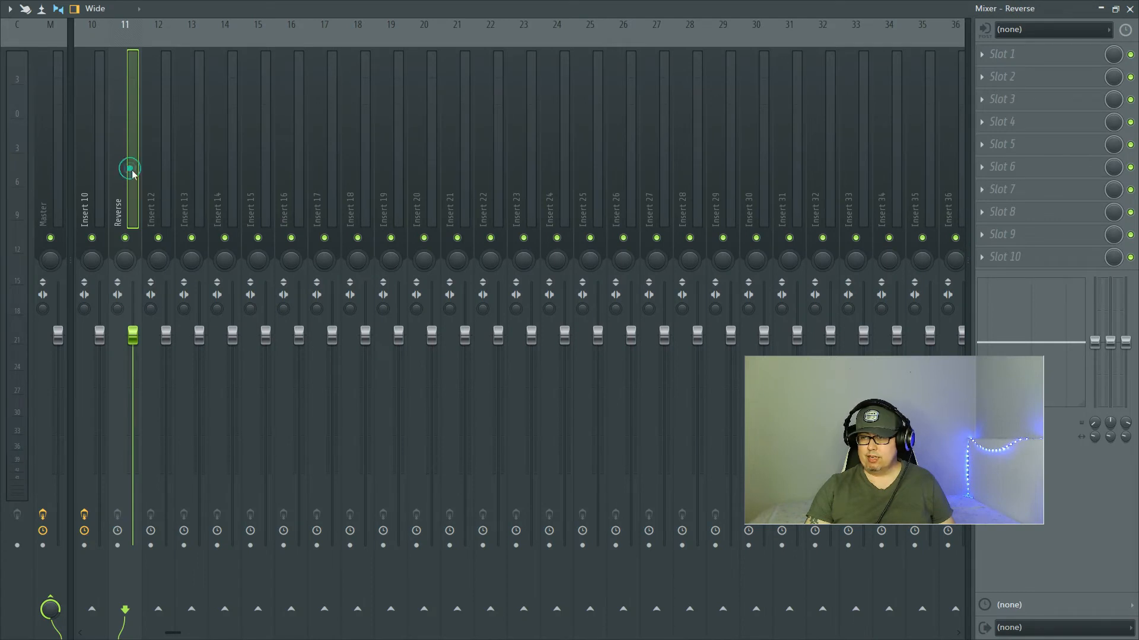
scroll(130, 170, up, 3)
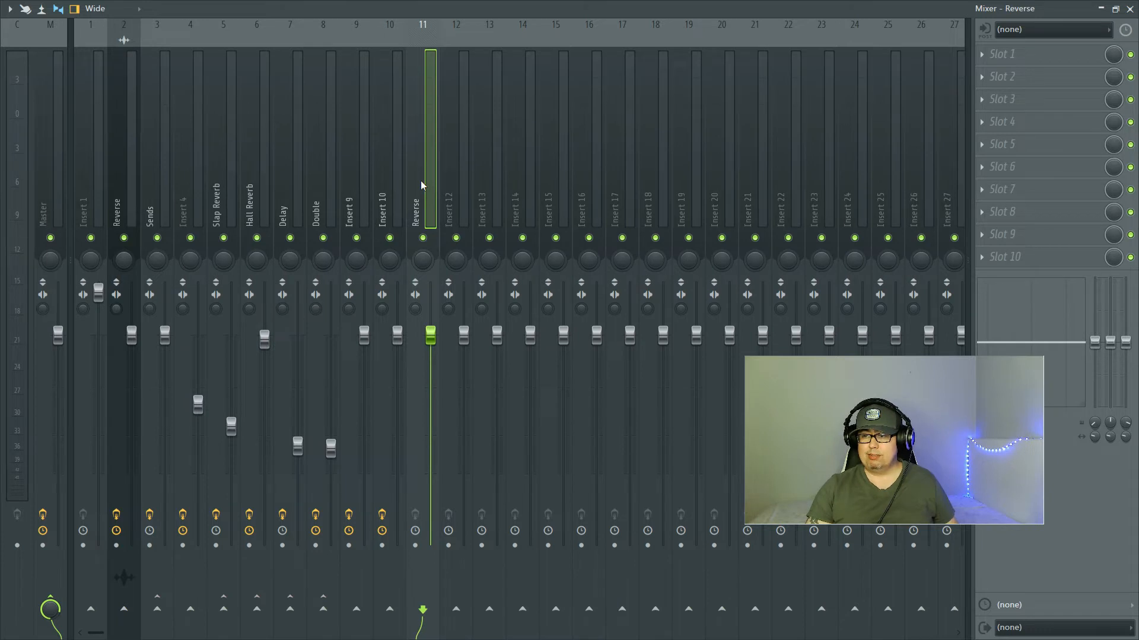
click(127, 174)
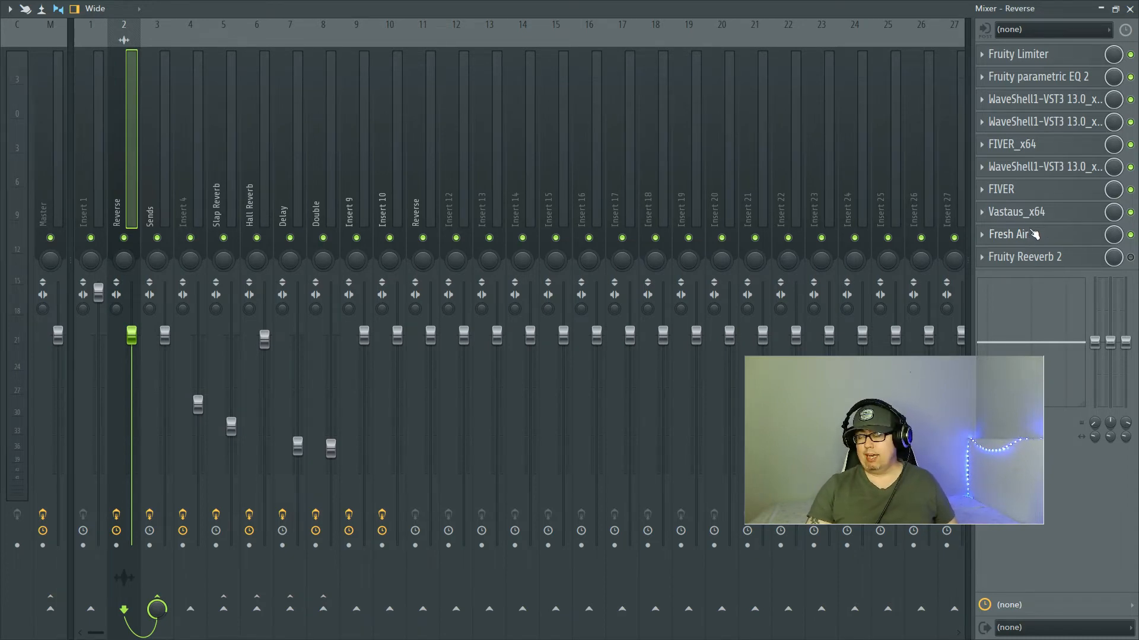
right_click(120, 84)
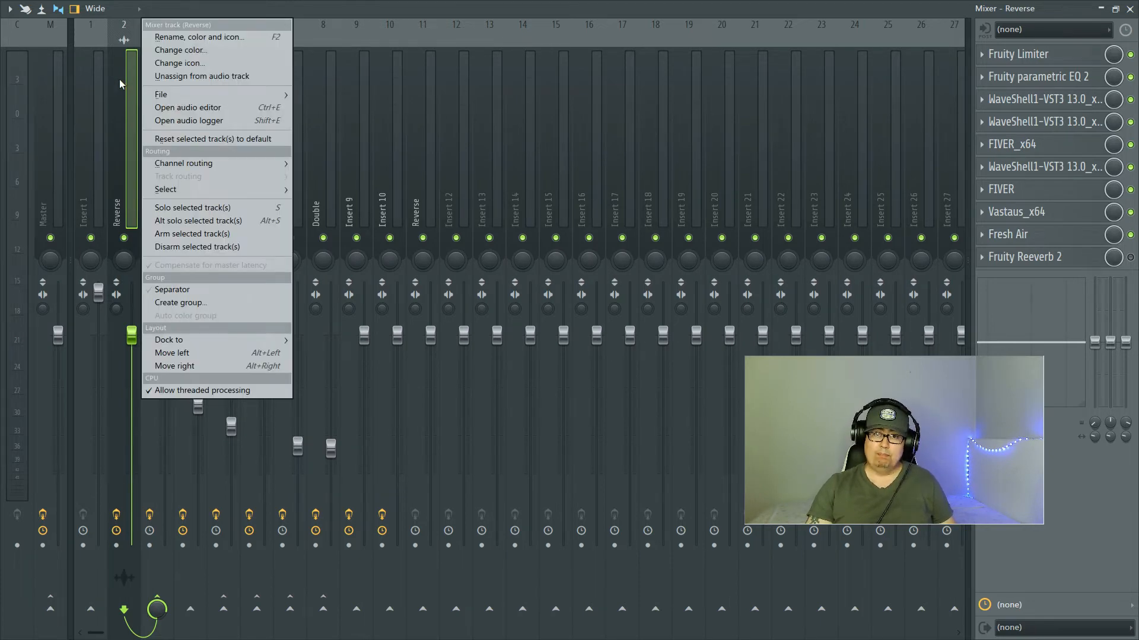
mouse_move(164, 94)
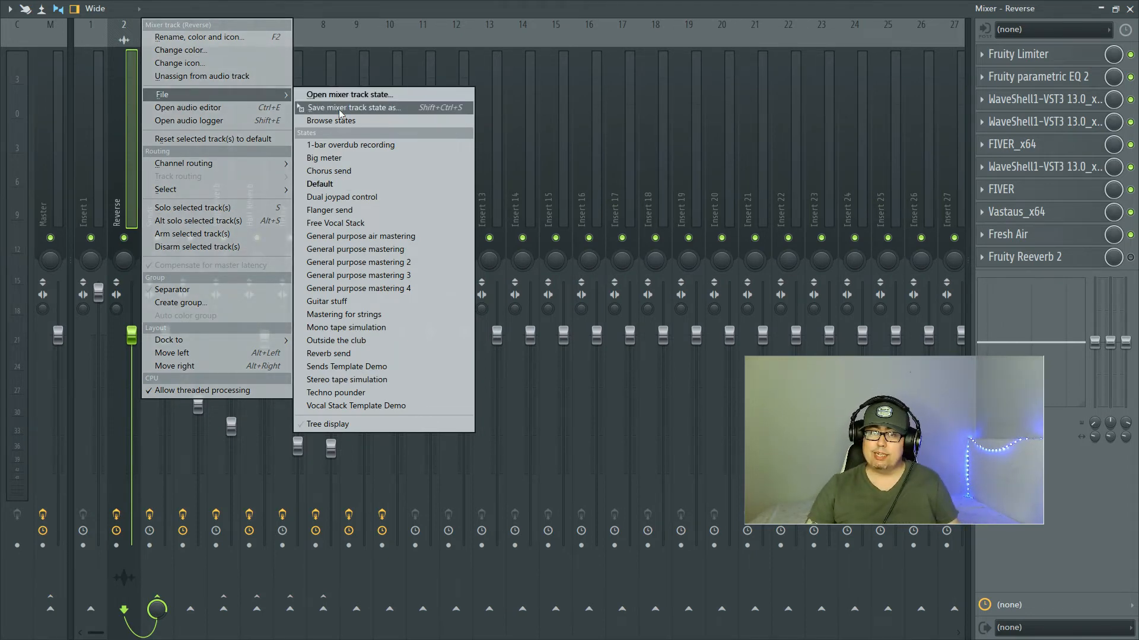
drag(341, 112, 425, 136)
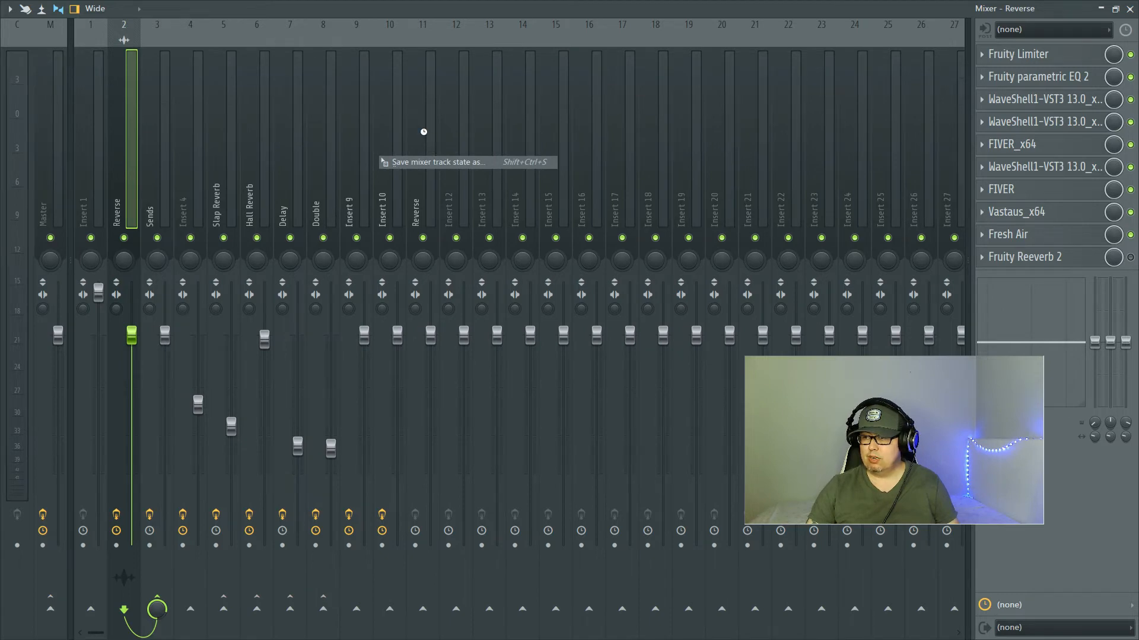
mouse_move(425, 136)
mouse_down()
mouse_move(432, 165)
mouse_move(434, 144)
mouse_up()
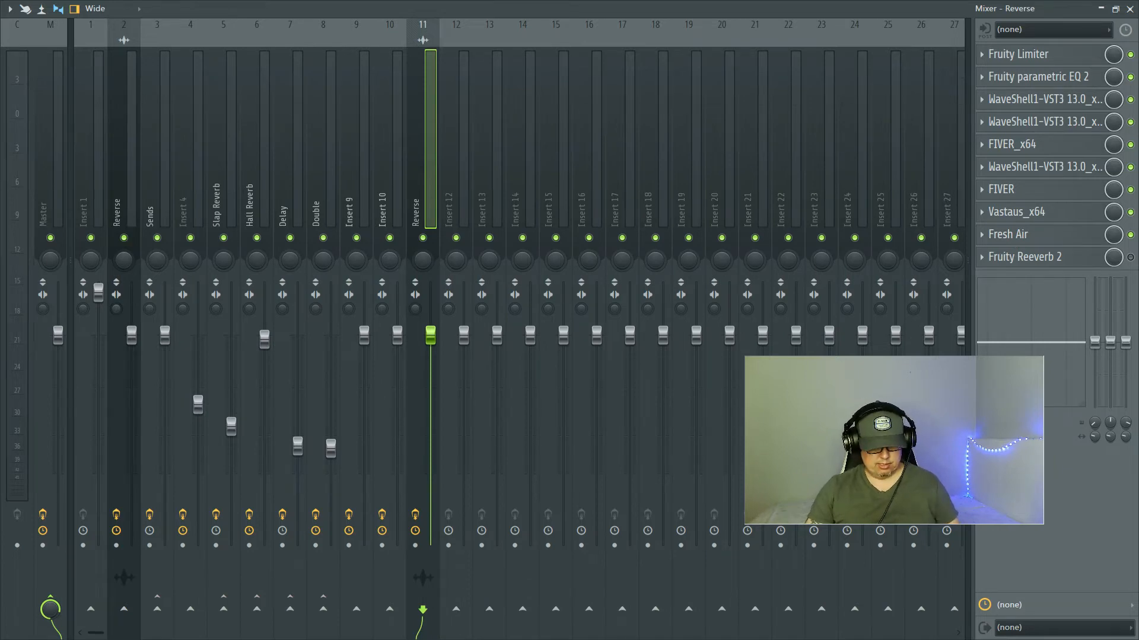
click(1097, 7)
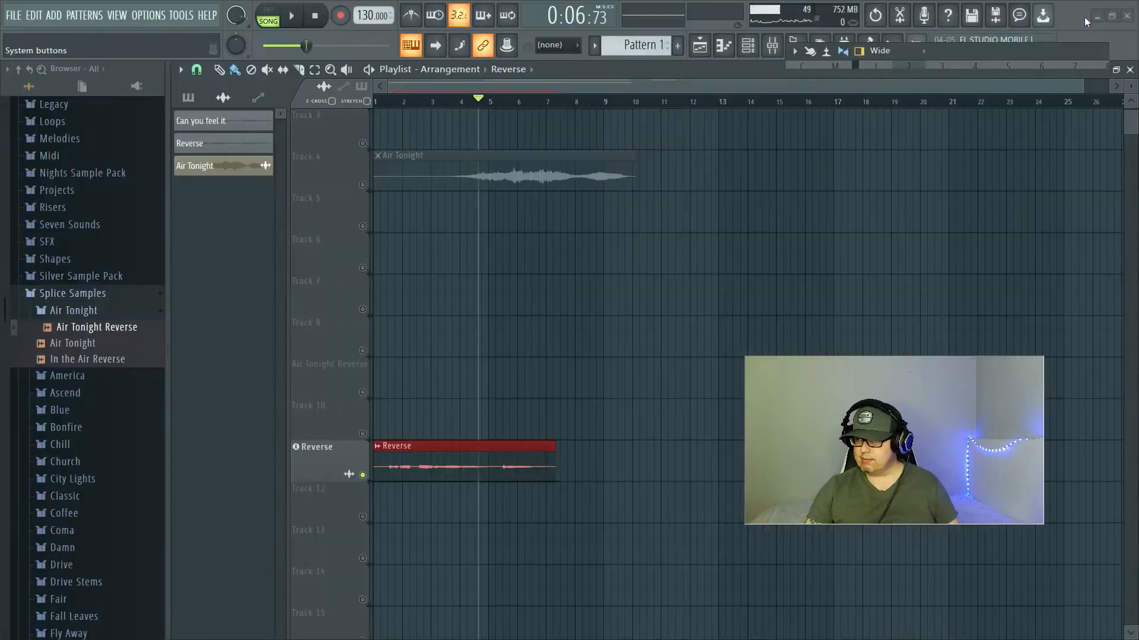
Play the Reverse clip from about bar 1.5 to hear it through the copied effects.
drag(478, 100, 397, 116)
key(space)
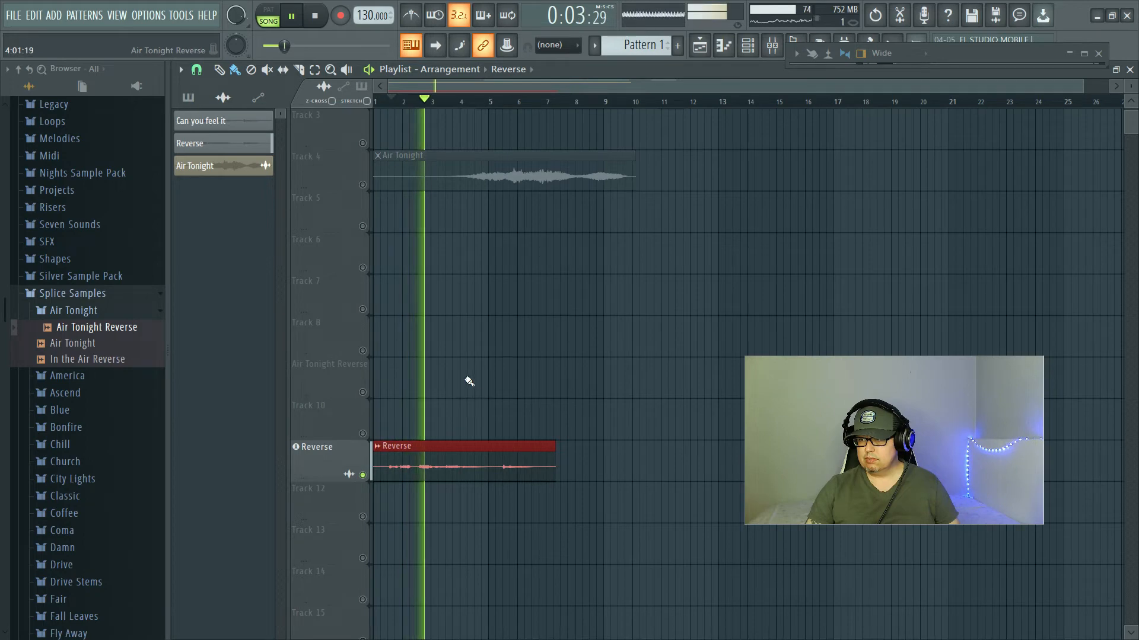
key(space)
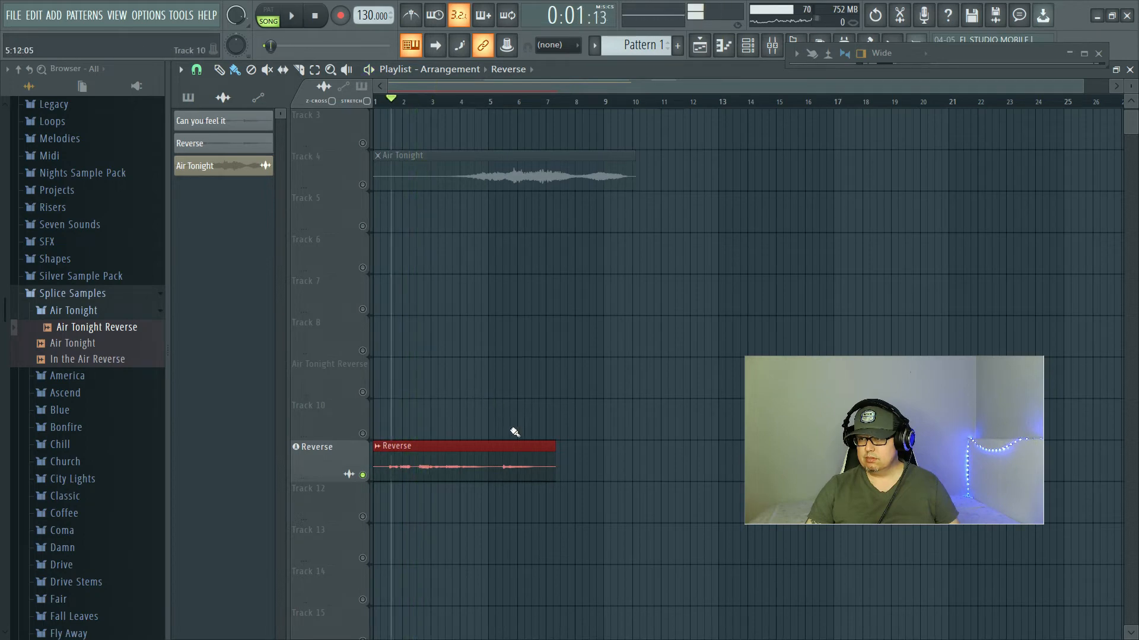
Enable the Reverse precomputed effect in the Reverse clip's sample settings.
double_click(437, 465)
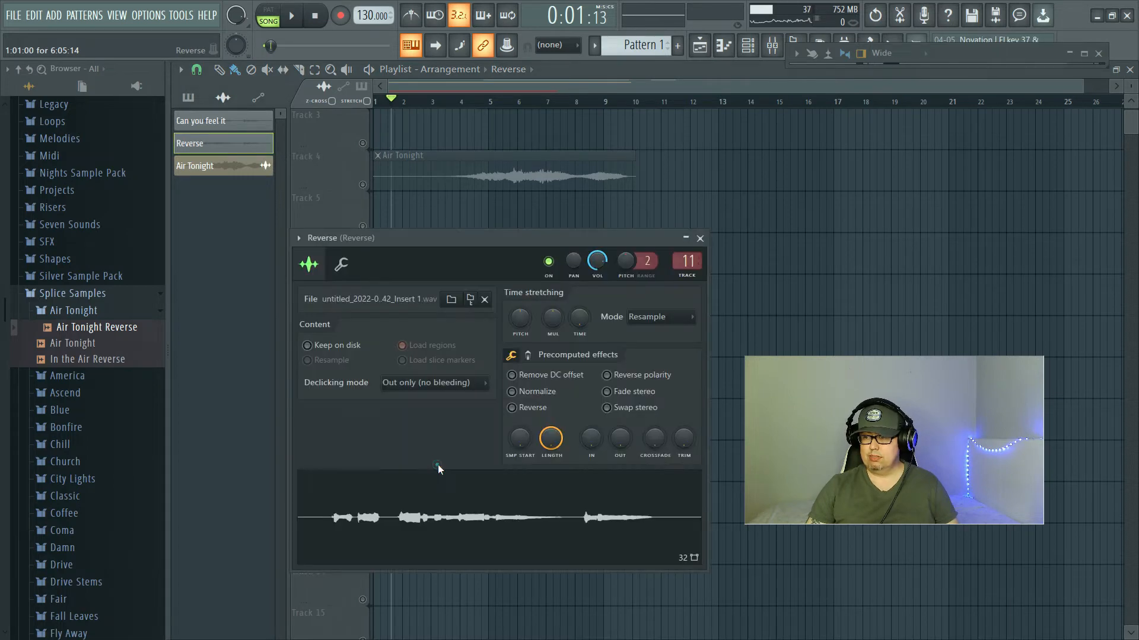
click(511, 407)
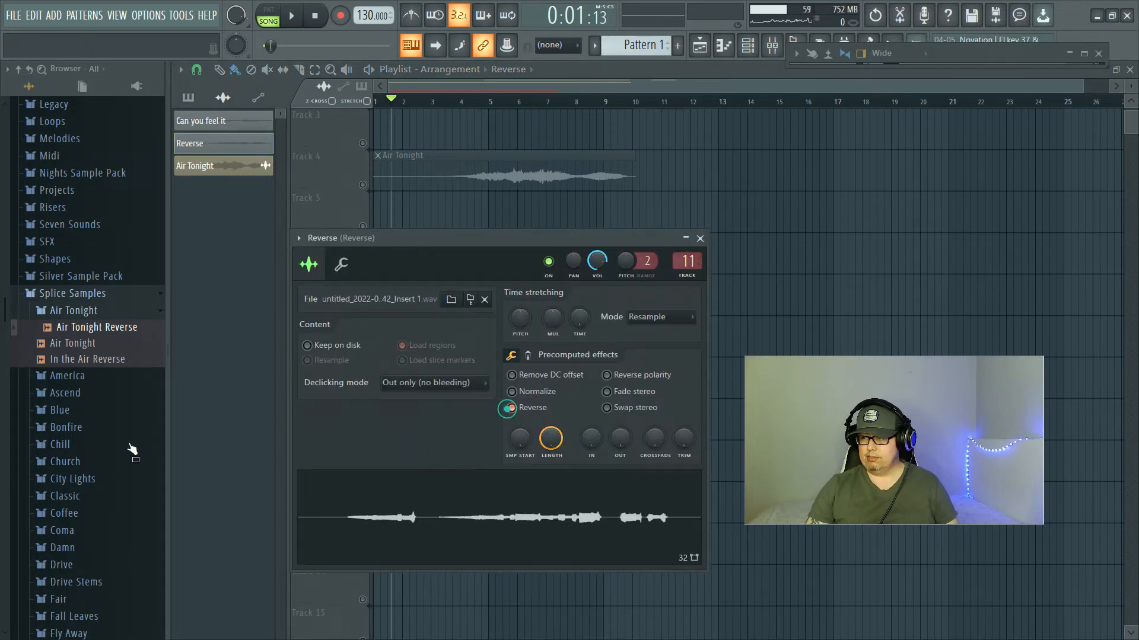
Close the Reverse clip's sample settings and play the reversed clip from about bar 1.5.
click(700, 238)
key(space)
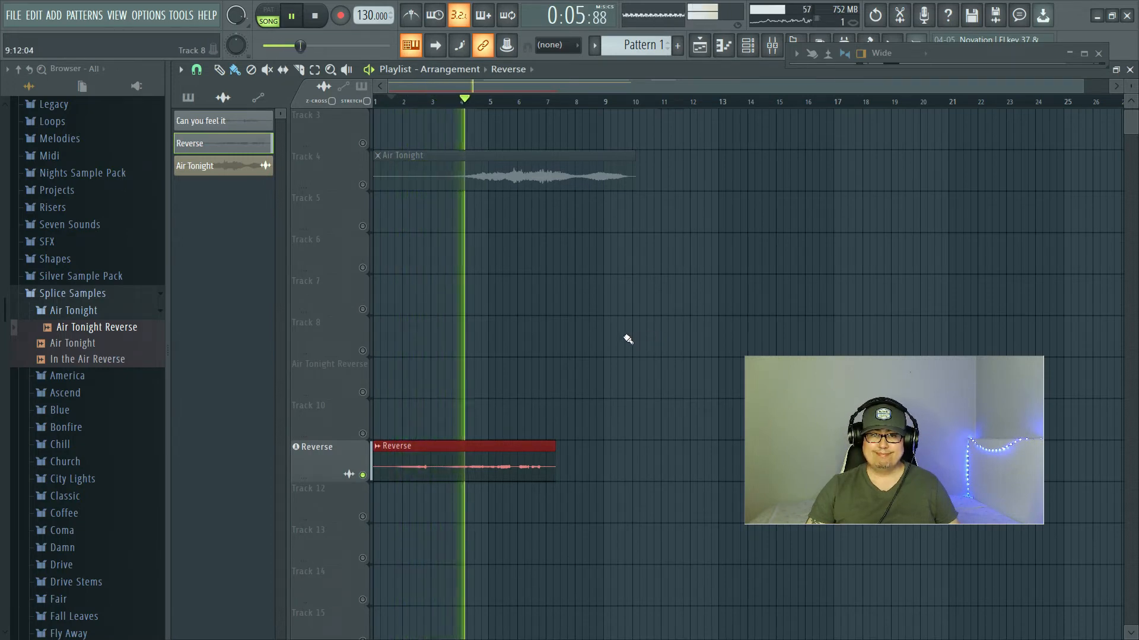
key(space)
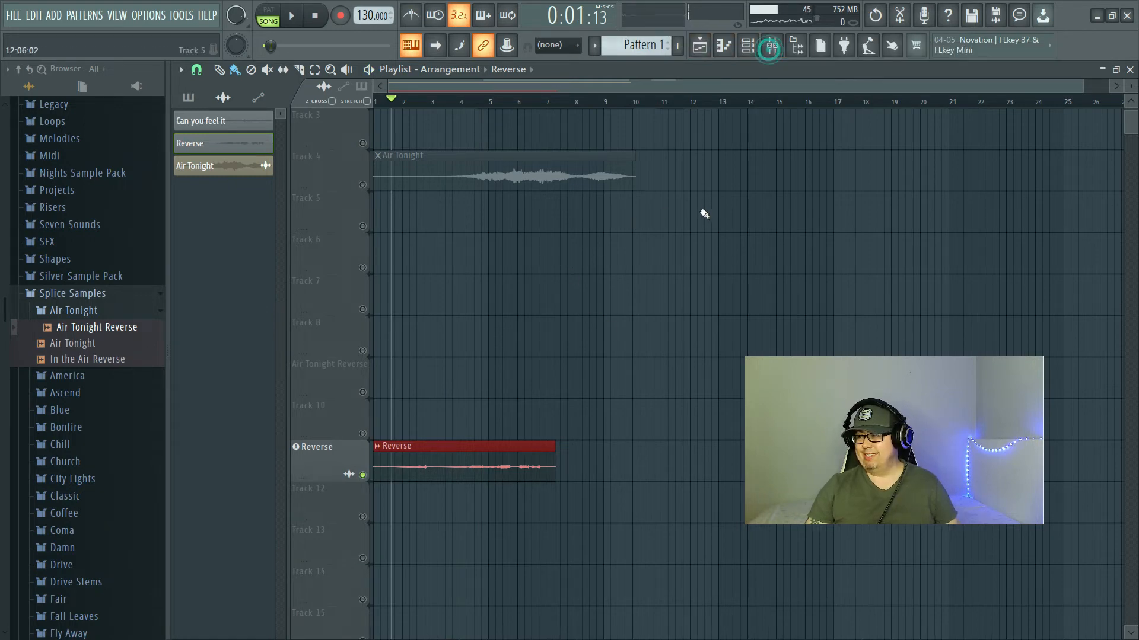
Review the Fruity Reeverb 2 settings on the Reverse mixer track, including the cut, decay and dry and wet levels.
click(749, 47)
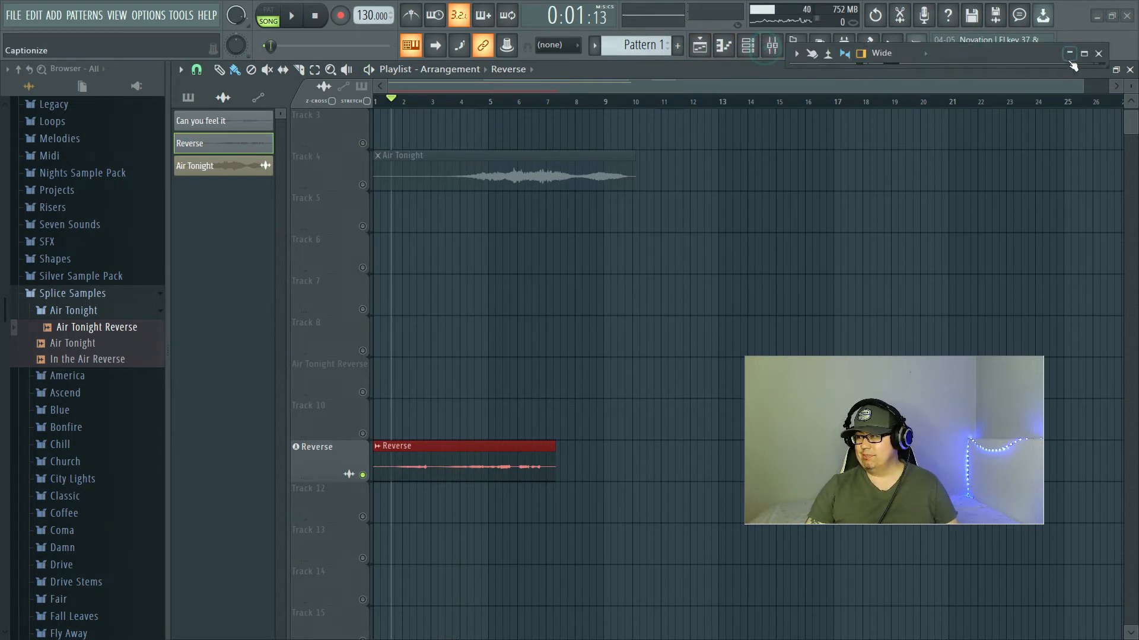
click(770, 47)
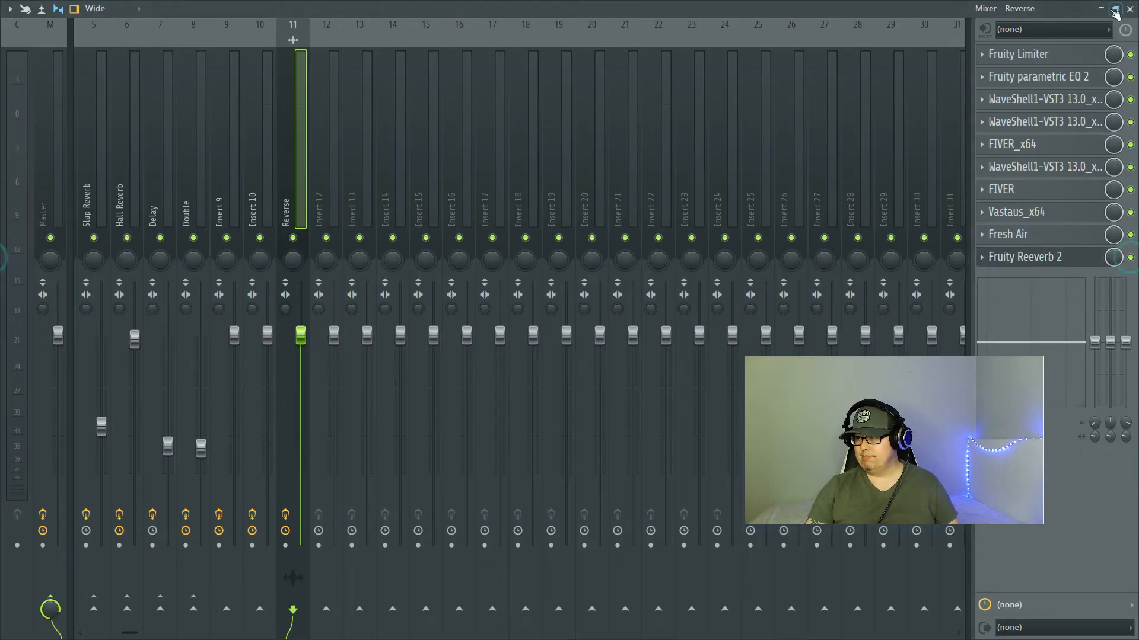
click(1102, 8)
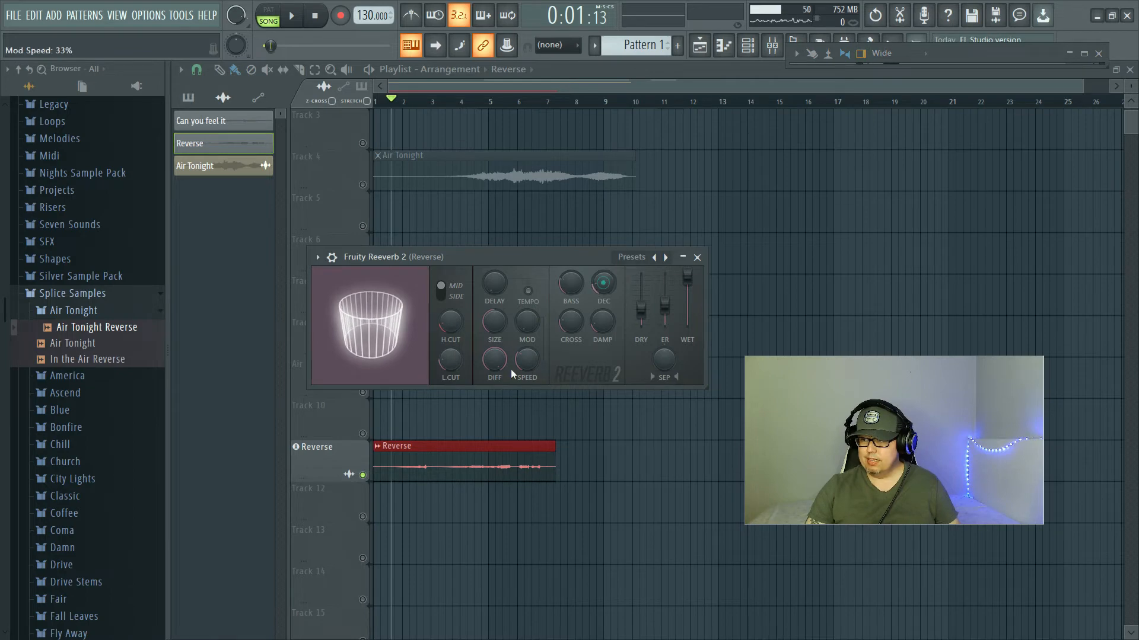
mouse_move(450, 359)
mouse_down()
mouse_move(450, 345)
mouse_move(451, 357)
mouse_up()
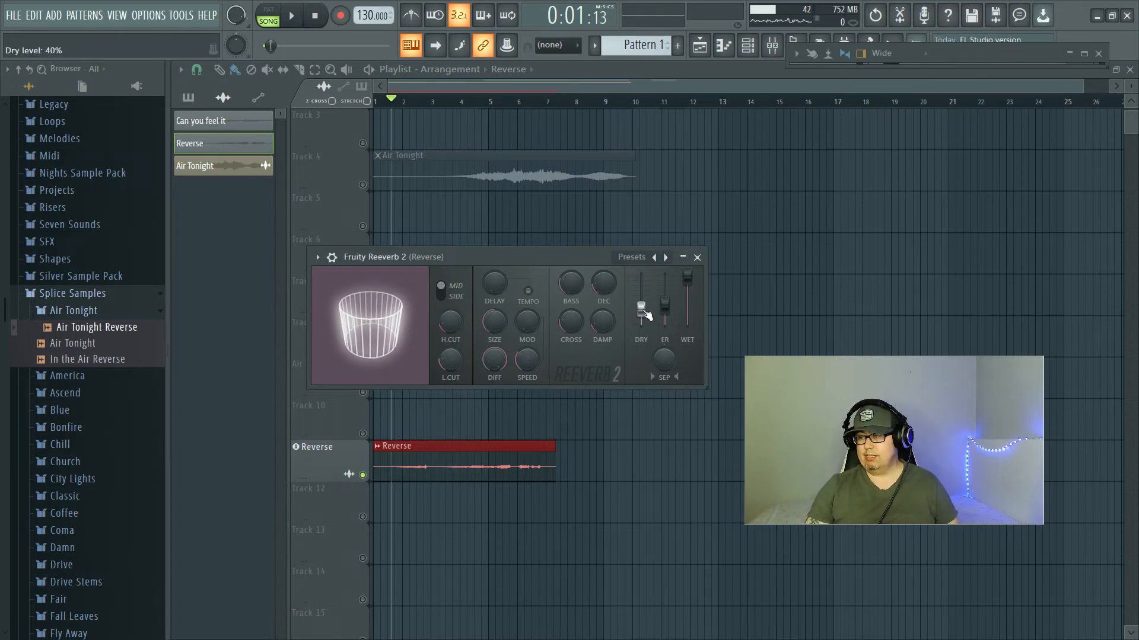
click(697, 257)
Mute Track 2 with the Can you feel it clips and play the Reverse track on its own.
scroll(541, 328, up, 2)
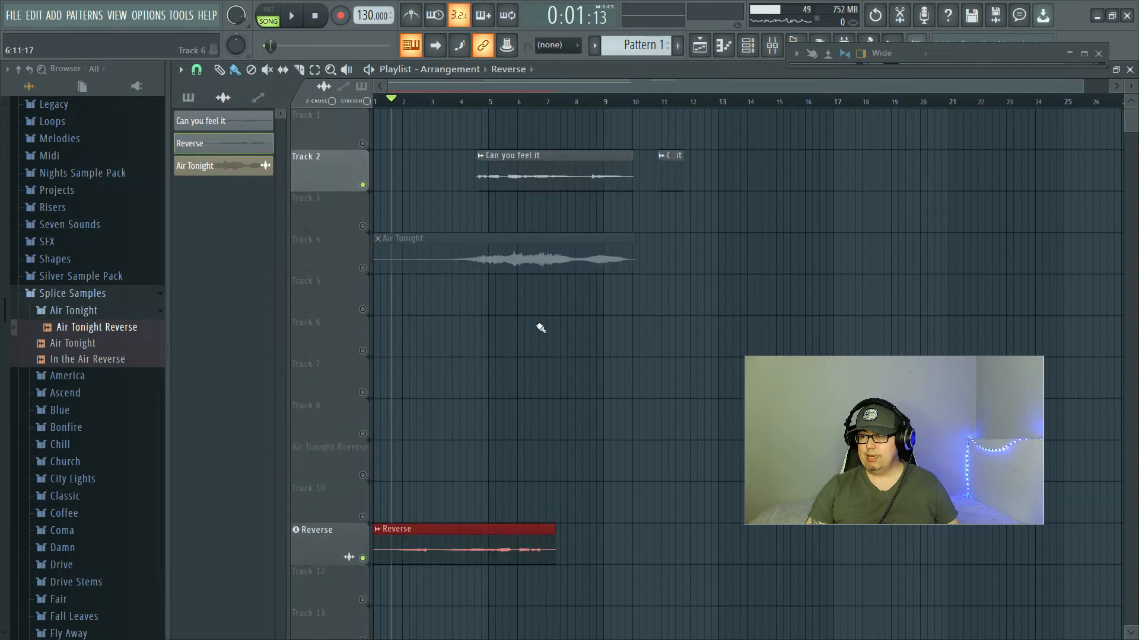
click(363, 185)
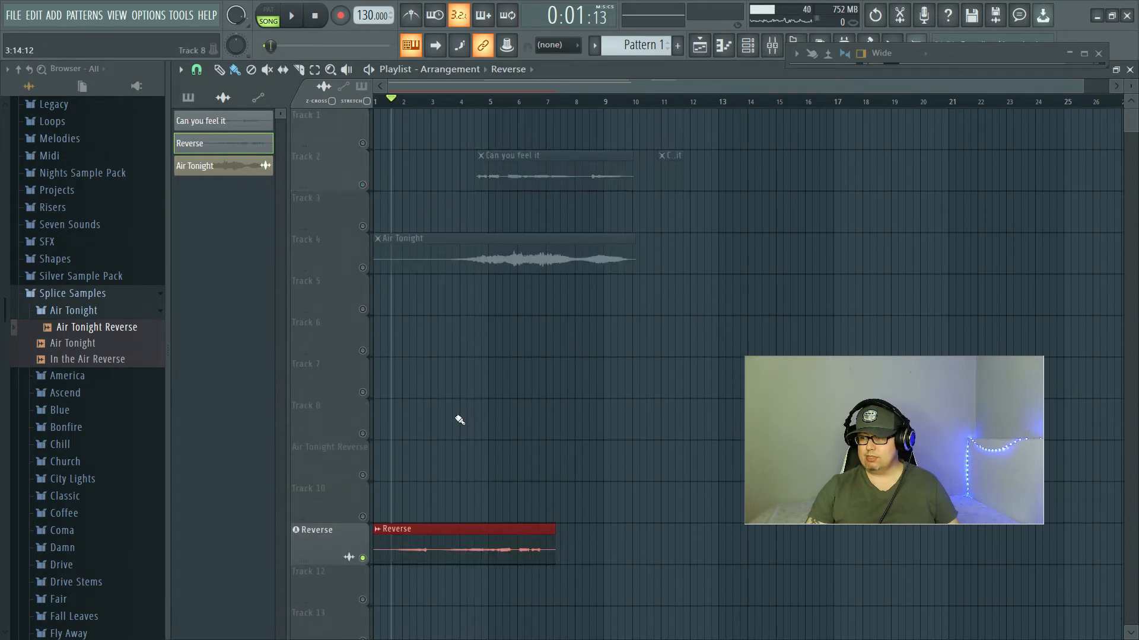
key(space)
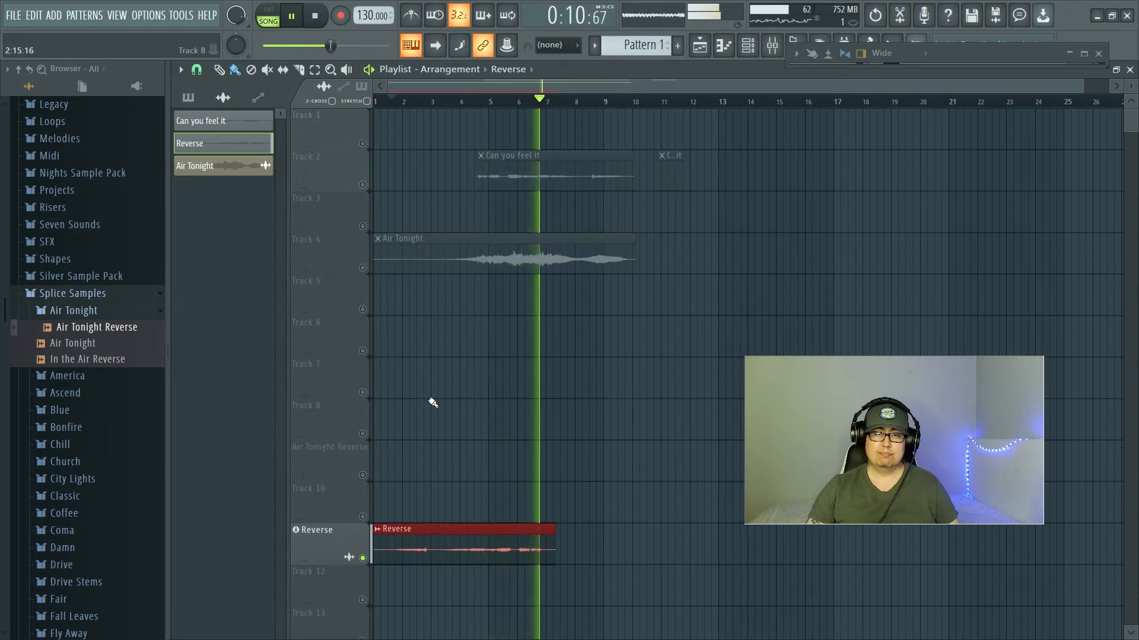
key(space)
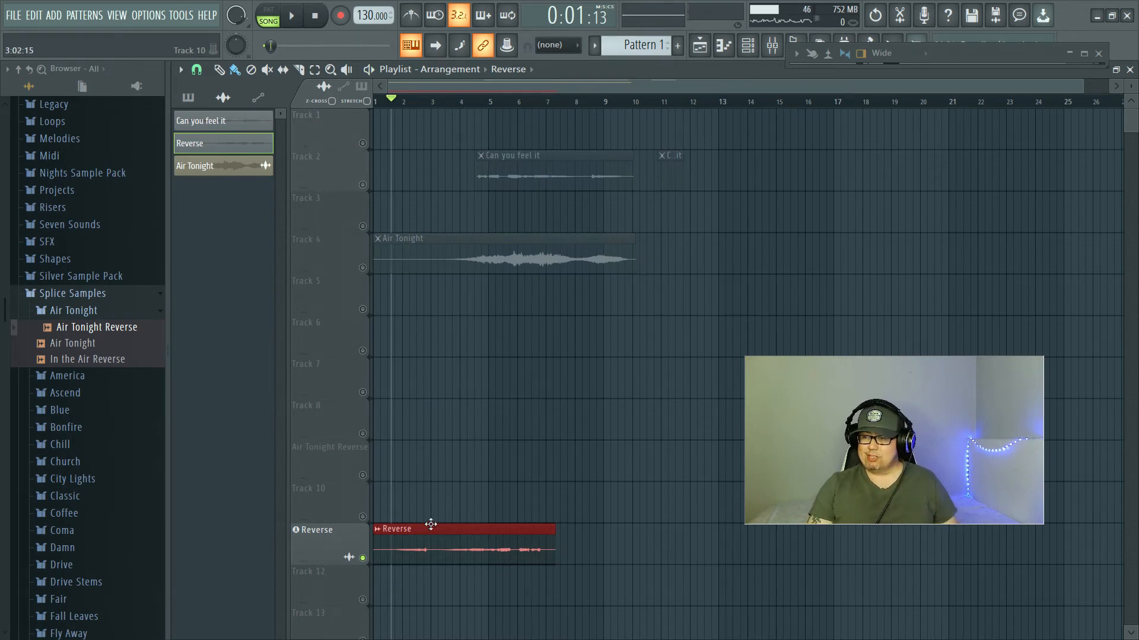
Start a wave file export of the song and name the file Reverse.
click(21, 20)
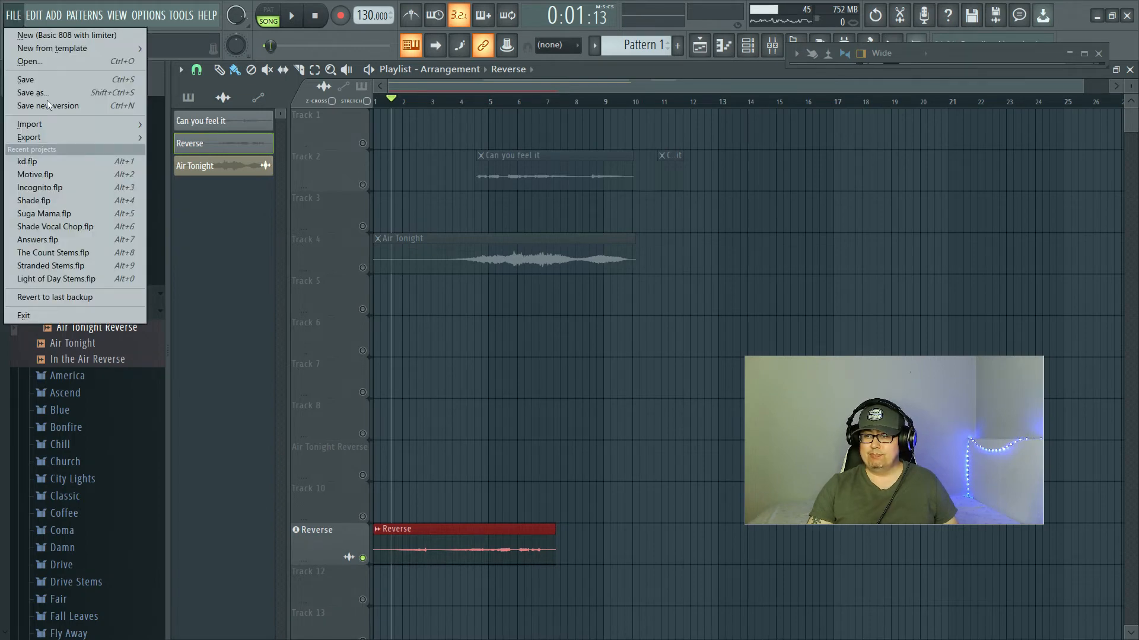
mouse_move(54, 138)
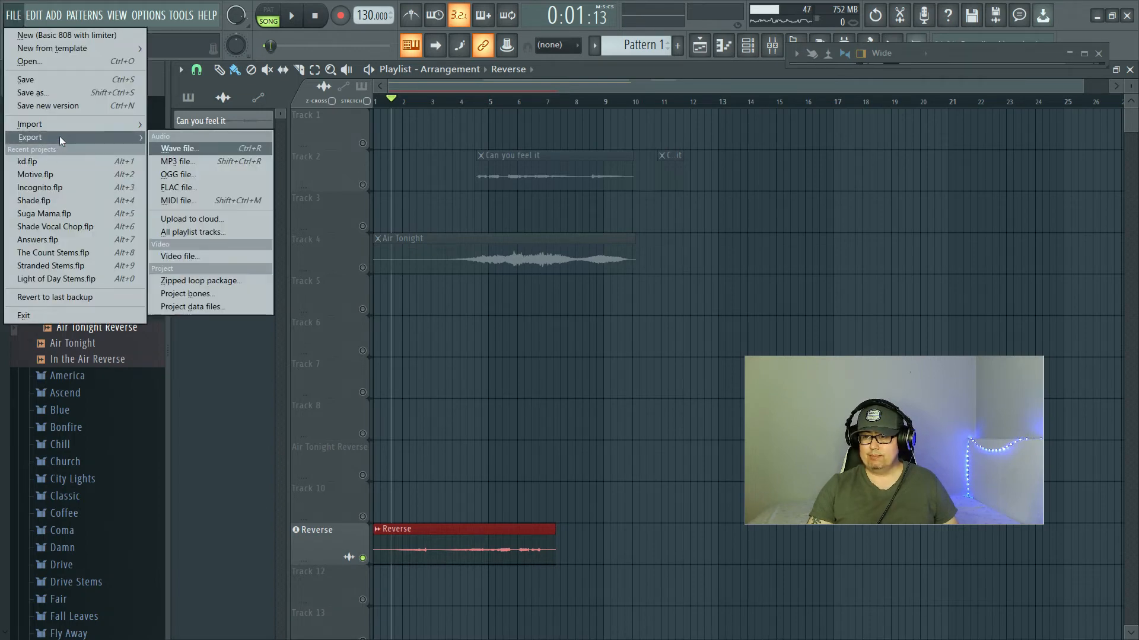
click(177, 149)
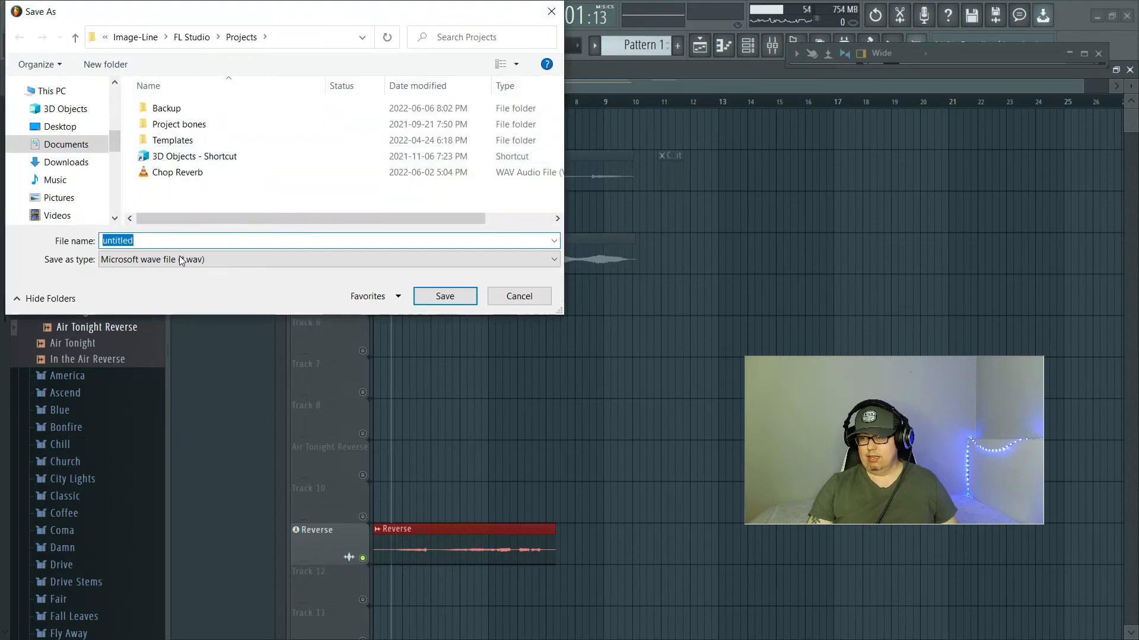
text(Reverse)
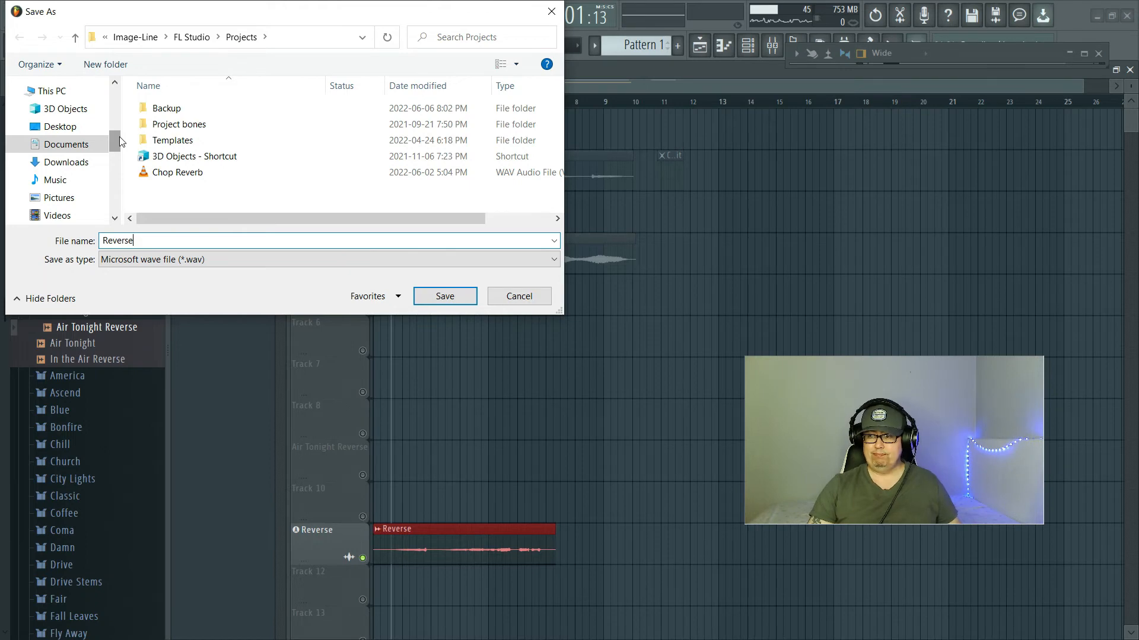
Choose the Air Tonight folder inside Packs > Splice Samples as the export location.
drag(116, 144, 113, 95)
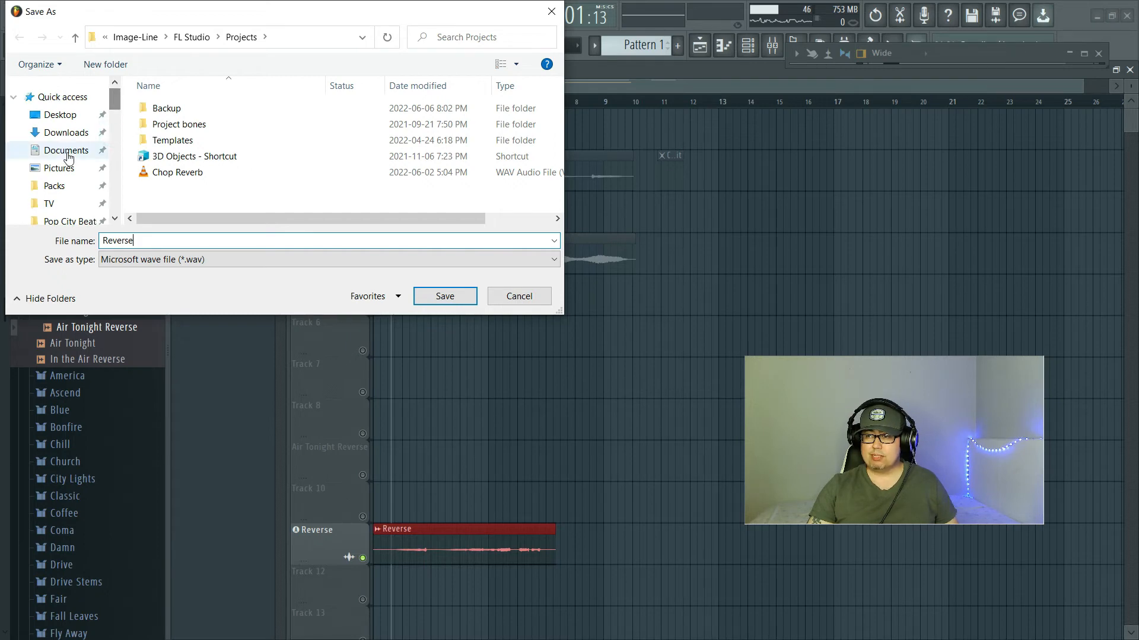
click(65, 189)
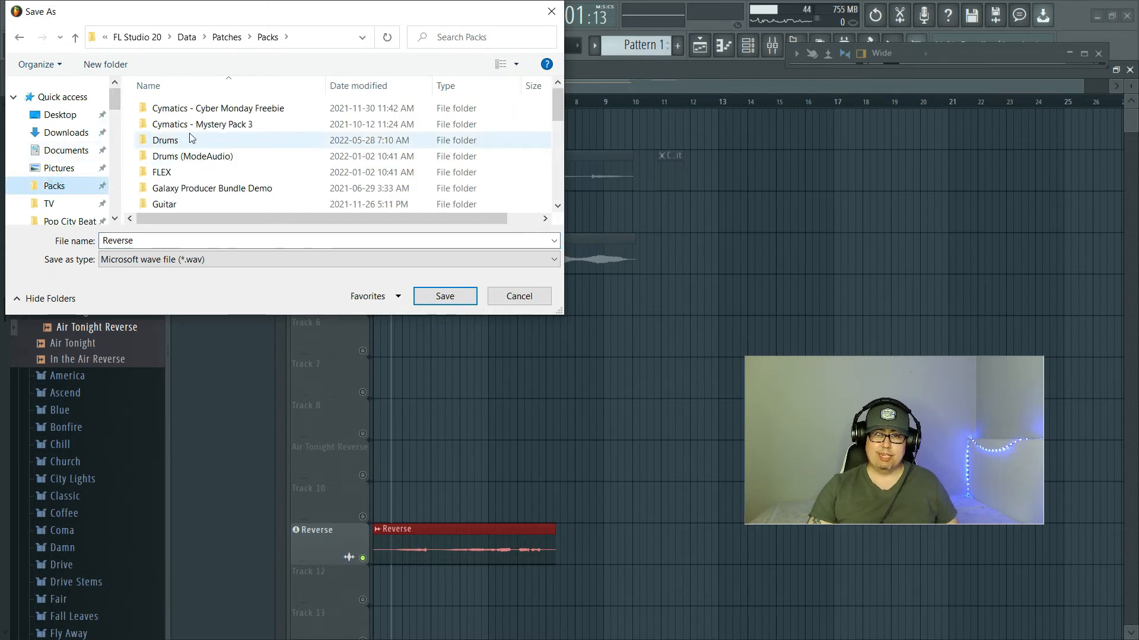
scroll(193, 138, down, 5)
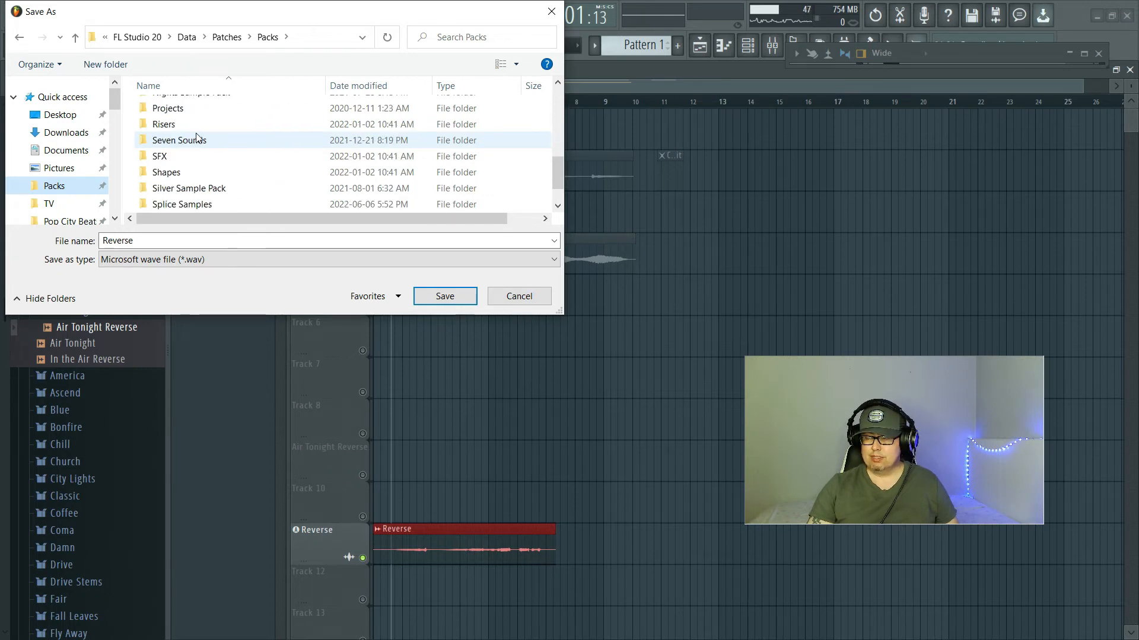
scroll(197, 138, up, 5)
scroll(202, 143, down, 6)
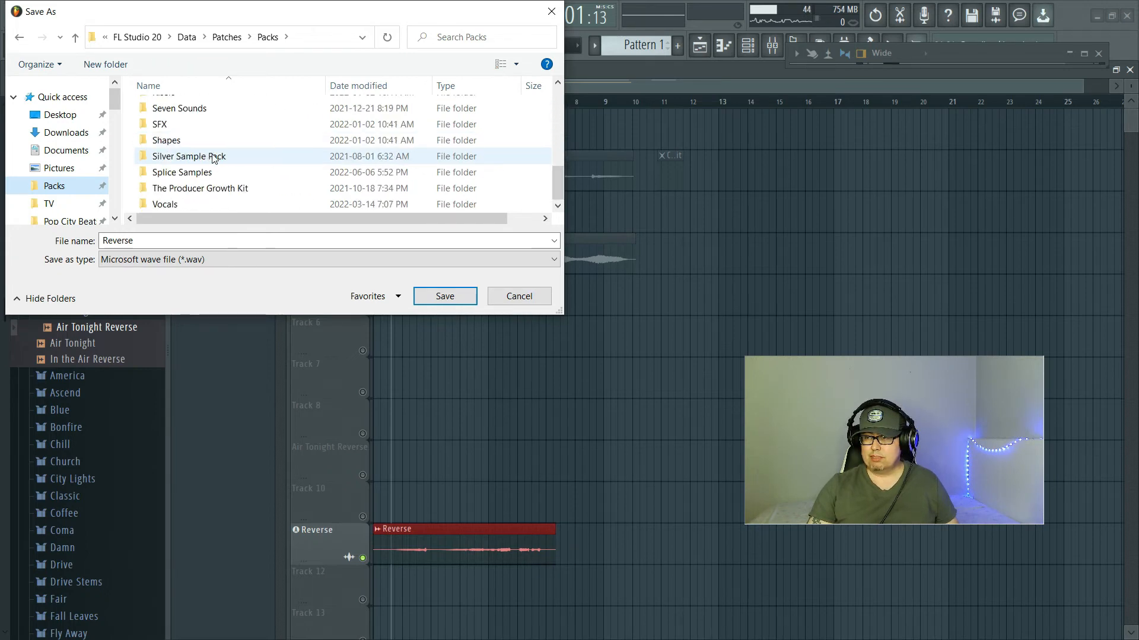
double_click(200, 173)
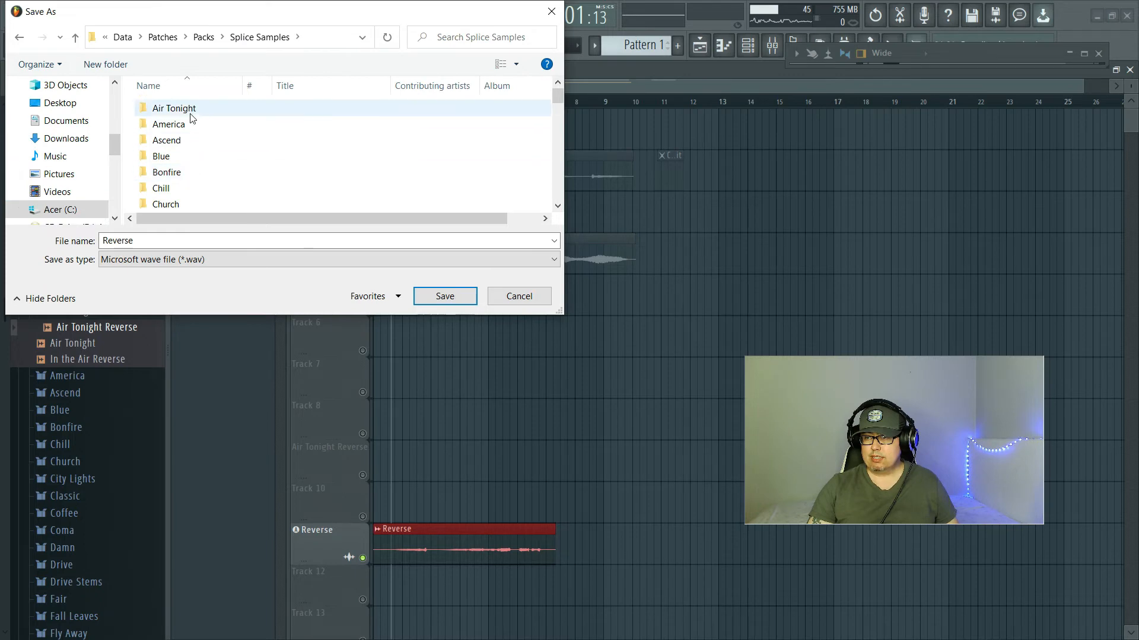
double_click(191, 111)
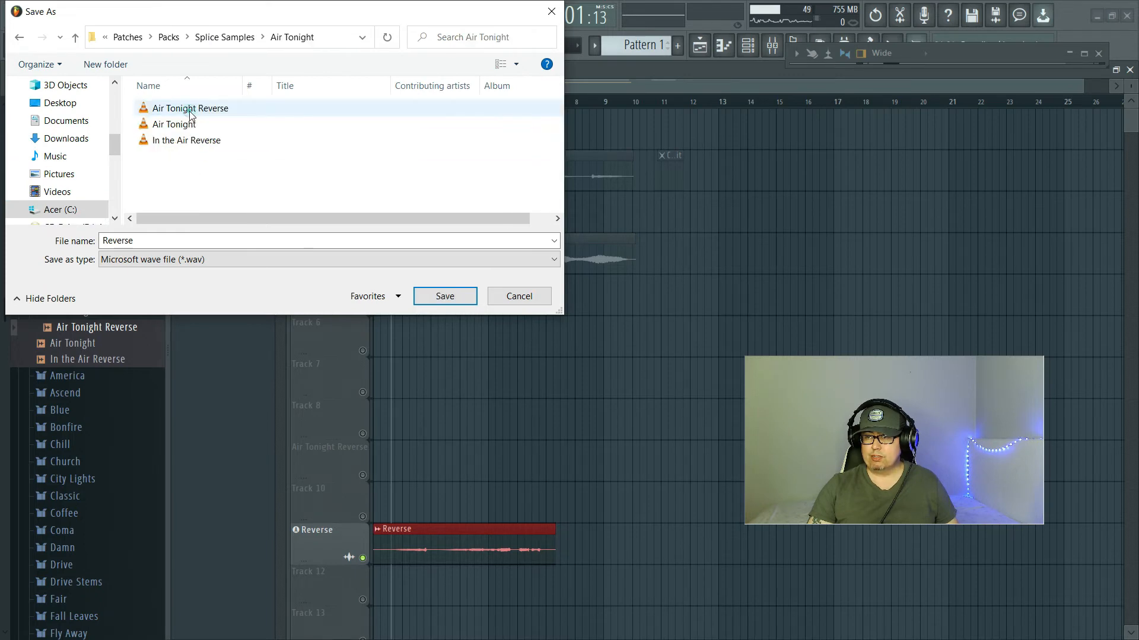
Confirm the Reverse file name and render the full song to WAV with the existing export settings.
click(164, 246)
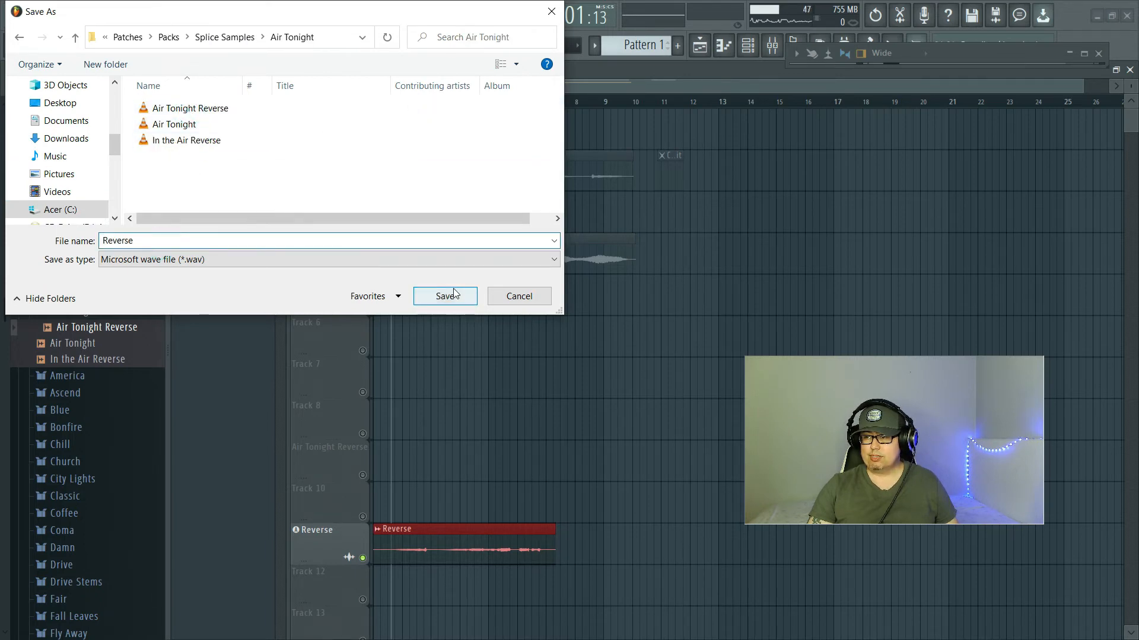
click(452, 291)
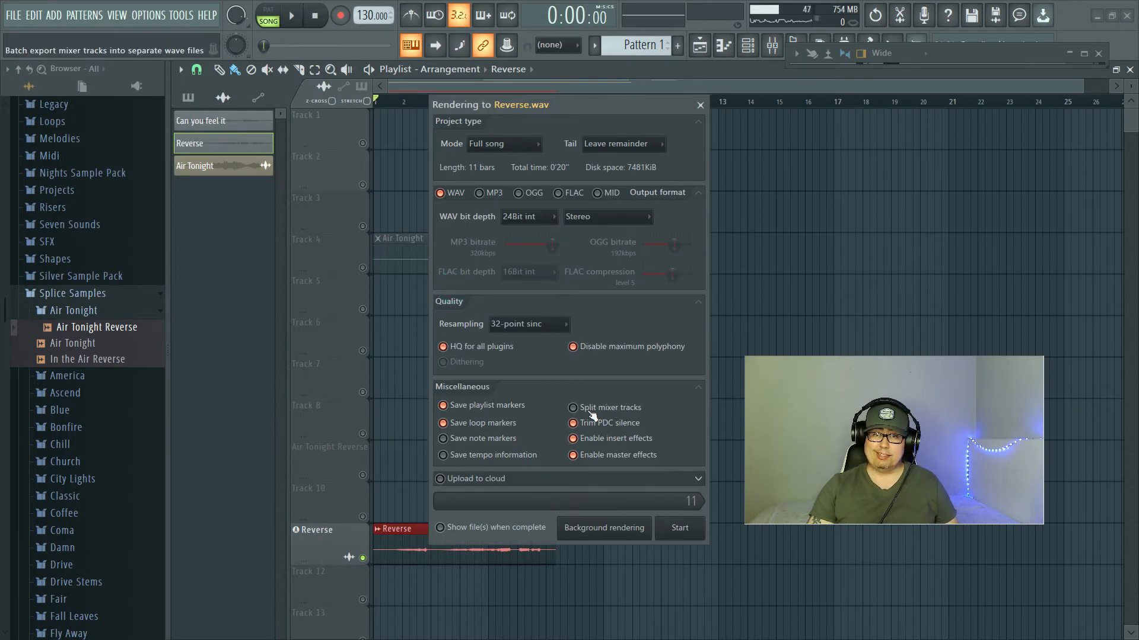
click(681, 529)
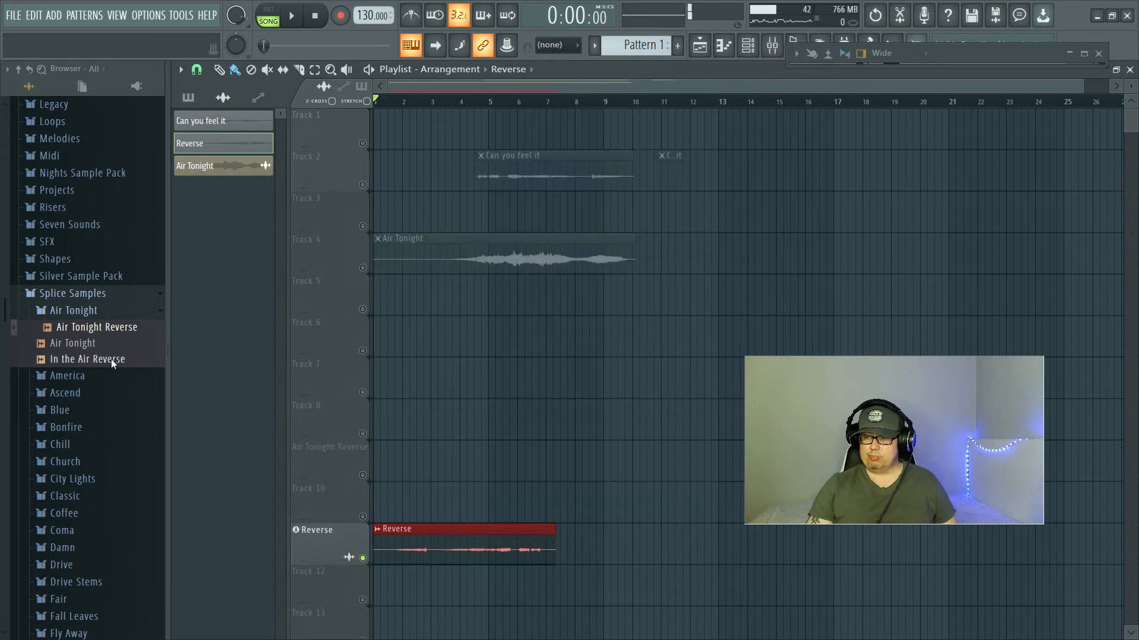
Reread the browser's folder structure and add the rendered Reverse sample from the Air Tonight folder to the project's audio clips.
drag(112, 359, 105, 307)
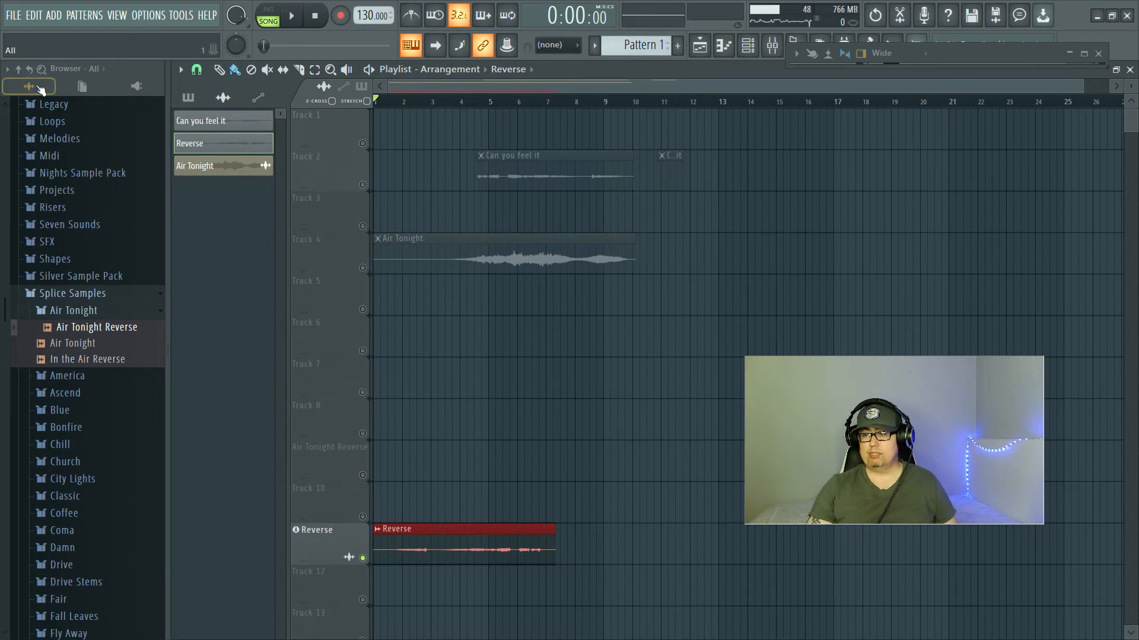
click(34, 74)
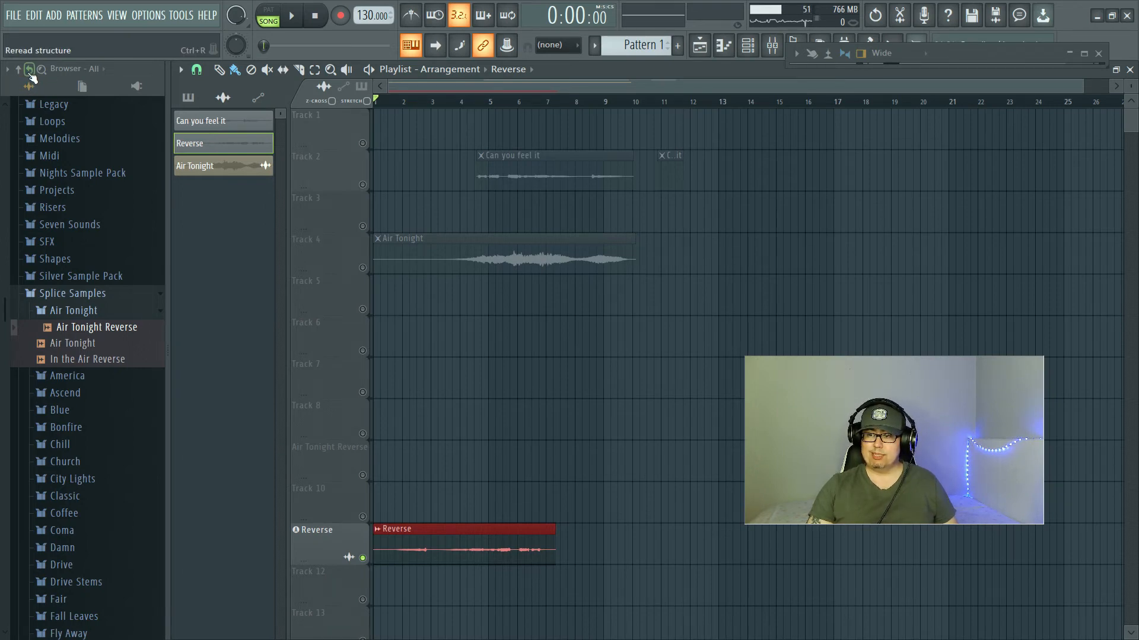
click(29, 70)
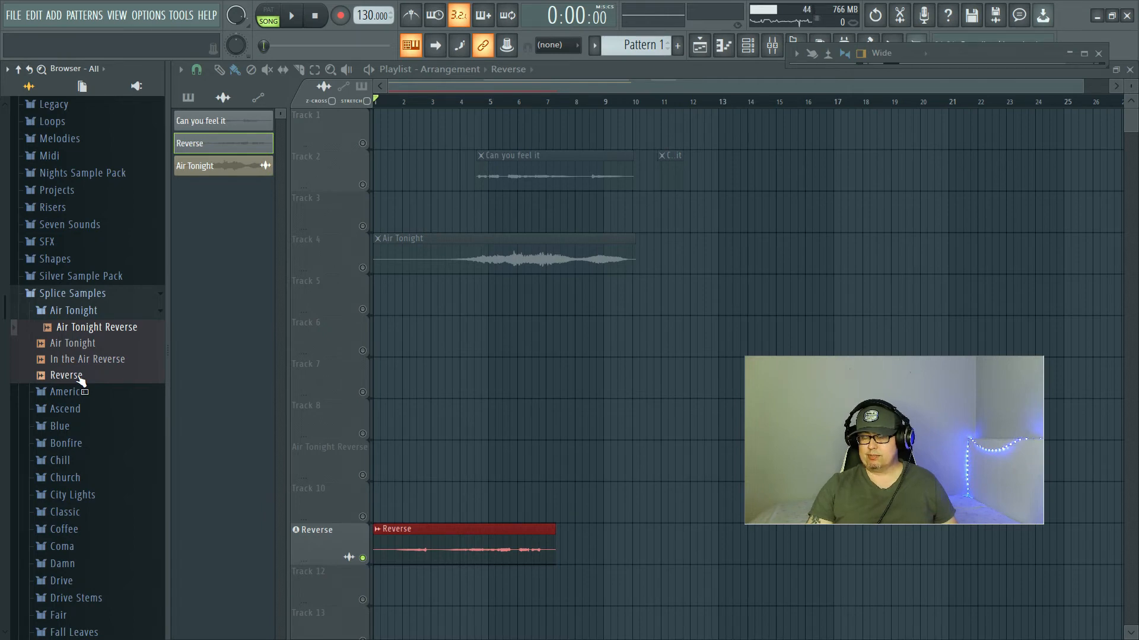
drag(80, 379, 219, 242)
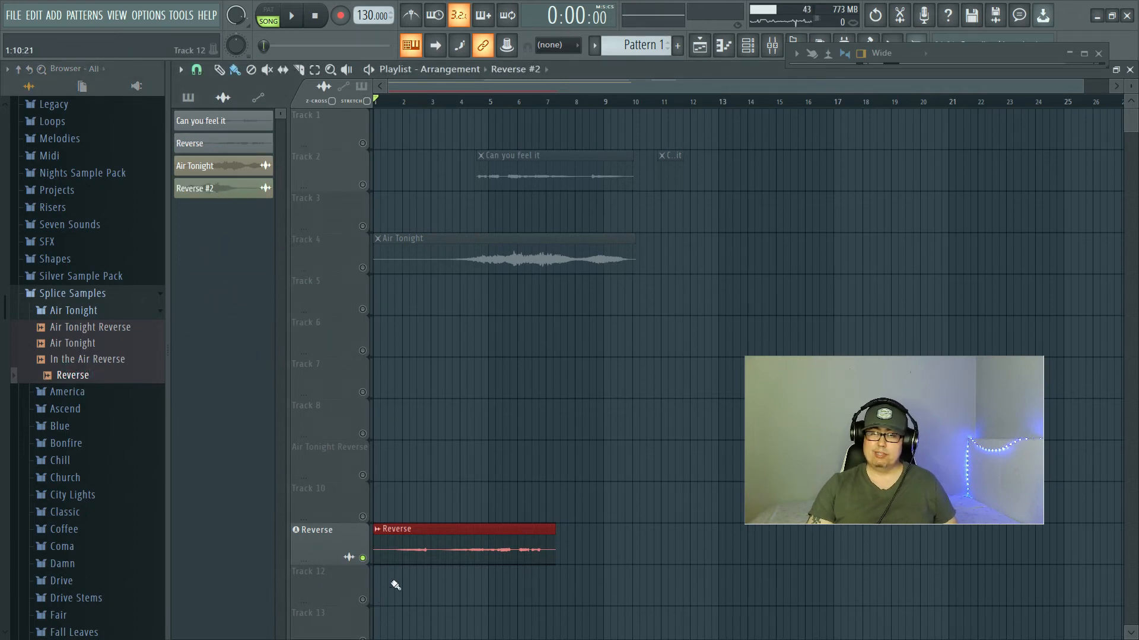
Mute the original Reverse track and place the Reverse #2 clip at bar 1 of Track 1.
click(363, 558)
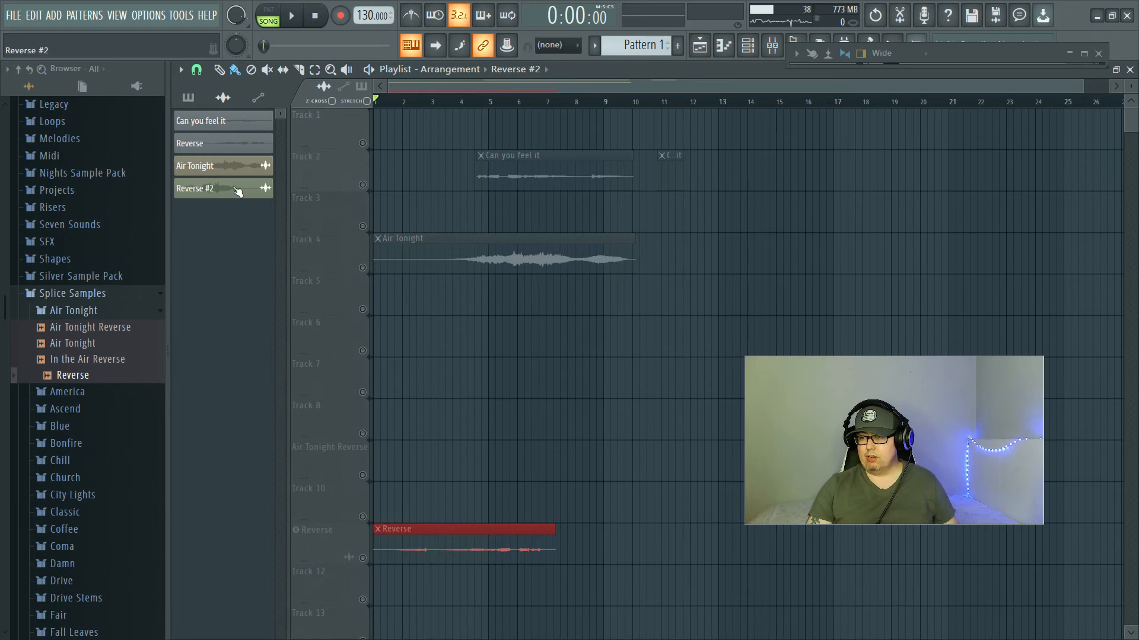
drag(238, 191, 385, 115)
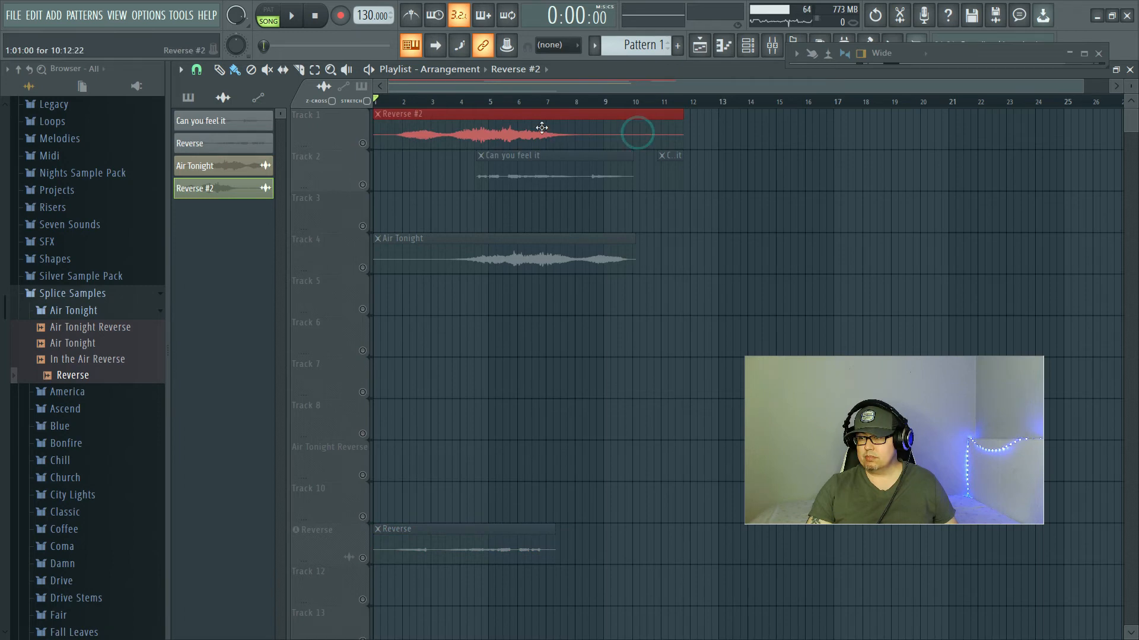
Unmute Track 1 and briefly play the Reverse #2 clip from the start.
click(367, 145)
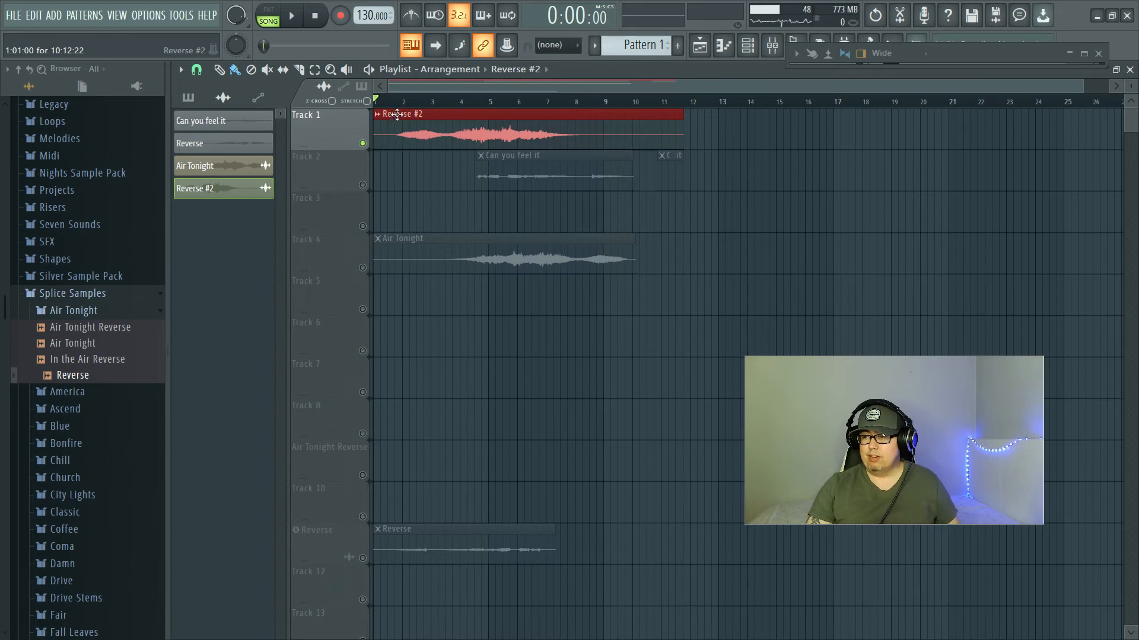
key(space)
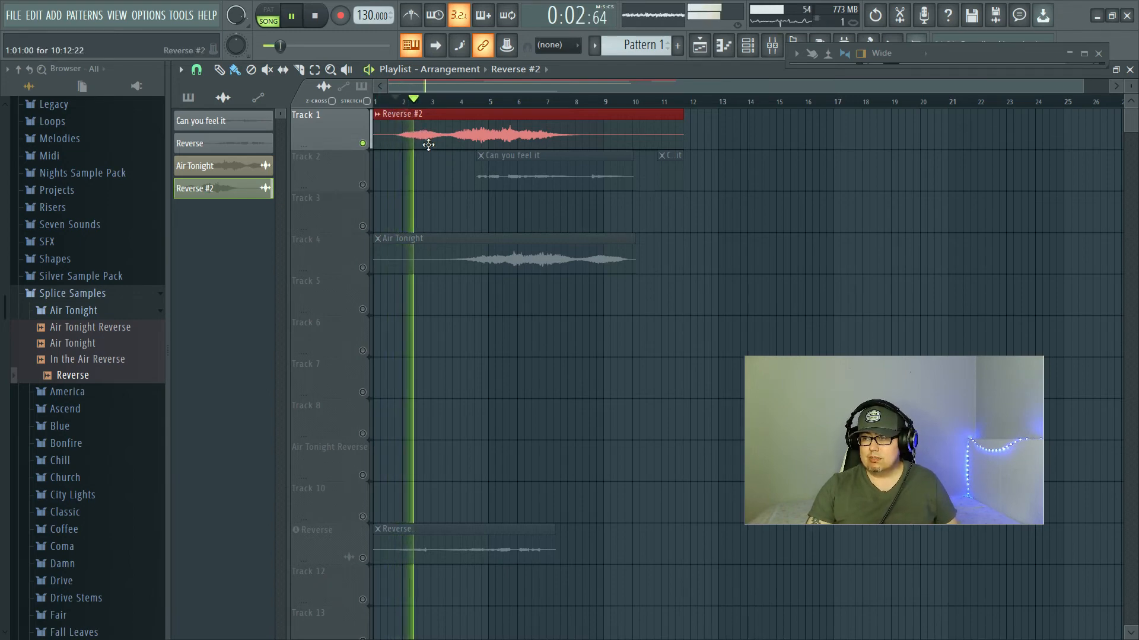
key(space)
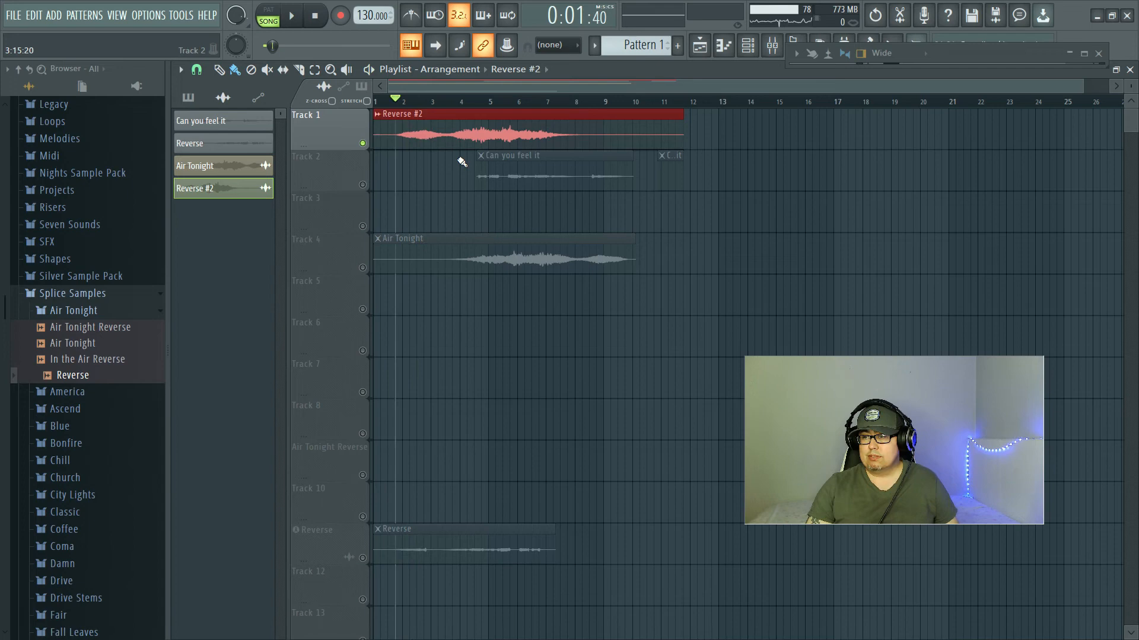
Enable the Reverse precomputed effect in the Reverse #2 clip's sample settings and close them.
click(421, 132)
click(421, 131)
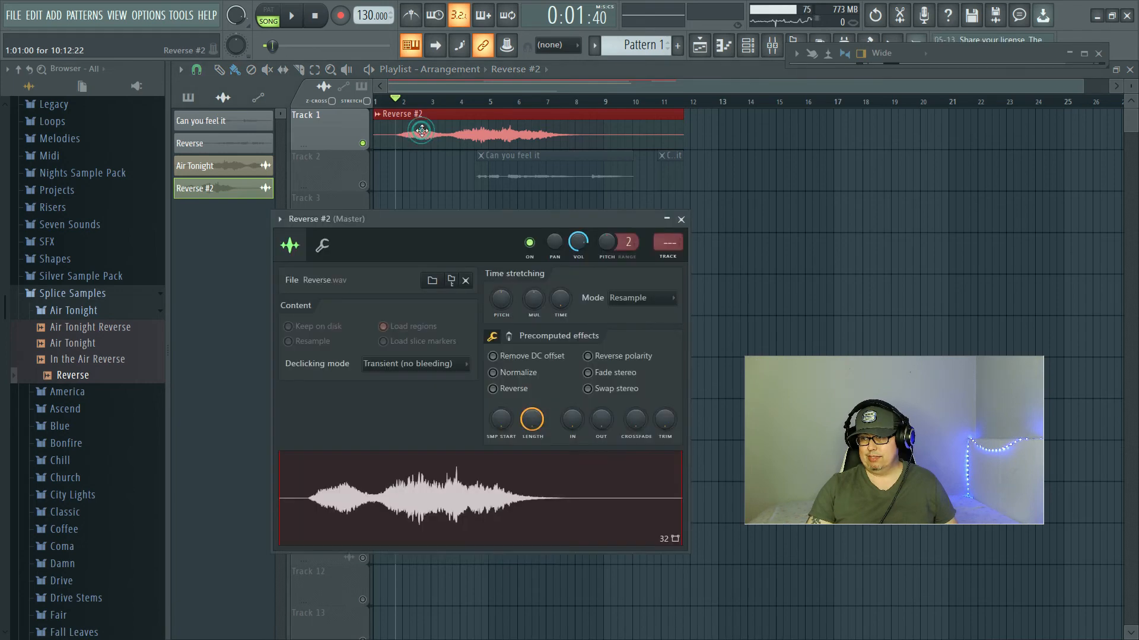
click(494, 389)
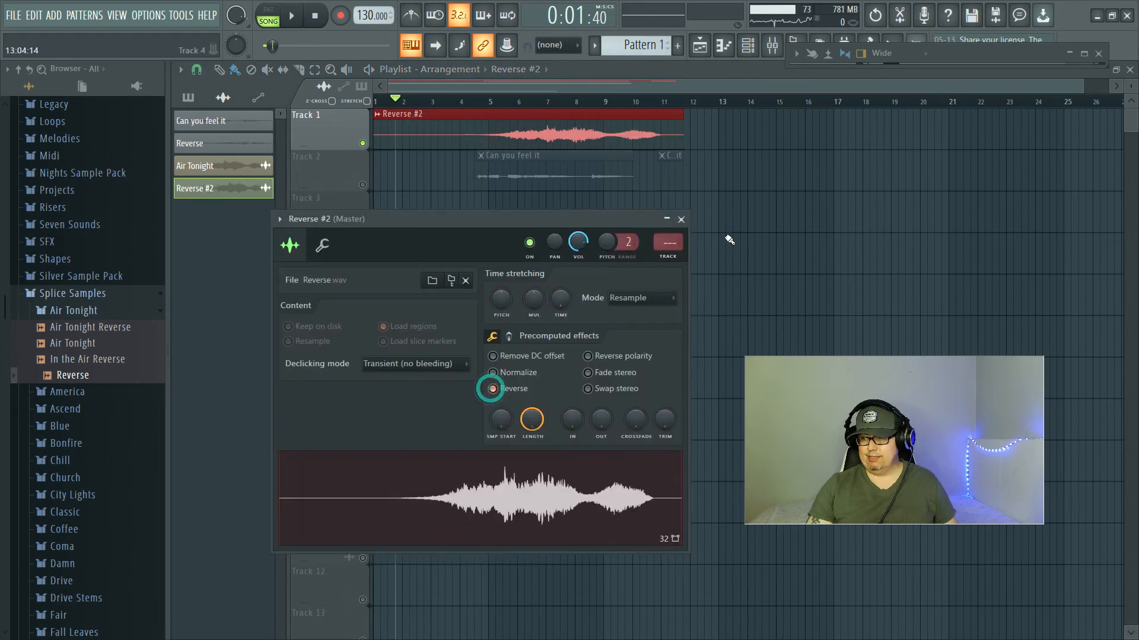
click(680, 219)
Play the reversed Reverse #2 clip from about bar 4.
click(474, 108)
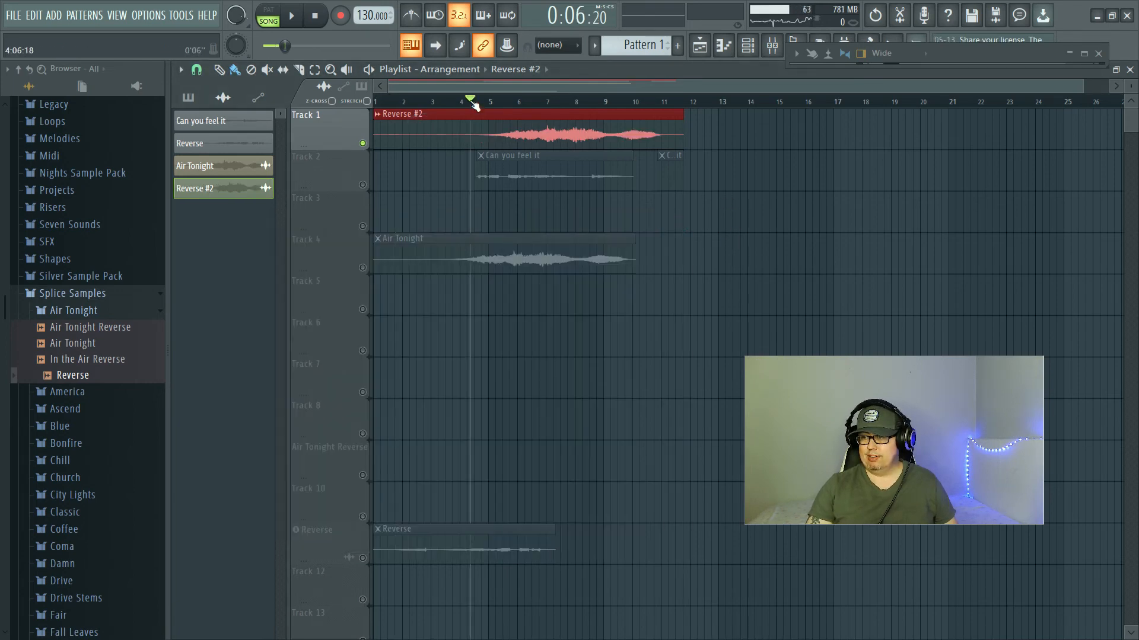
key(space)
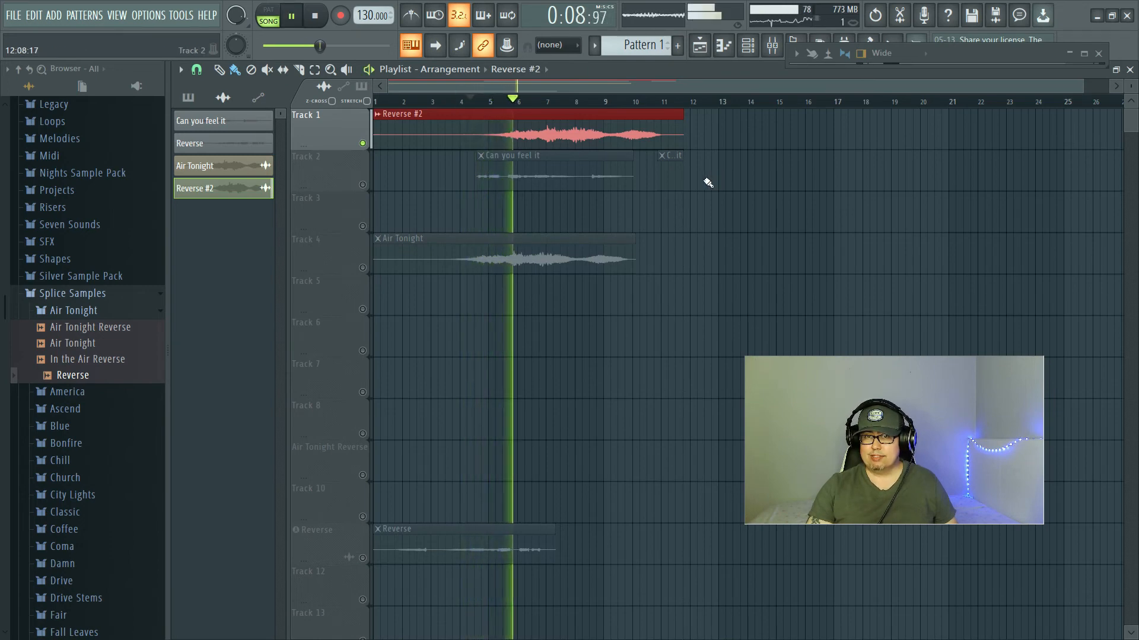
key(space)
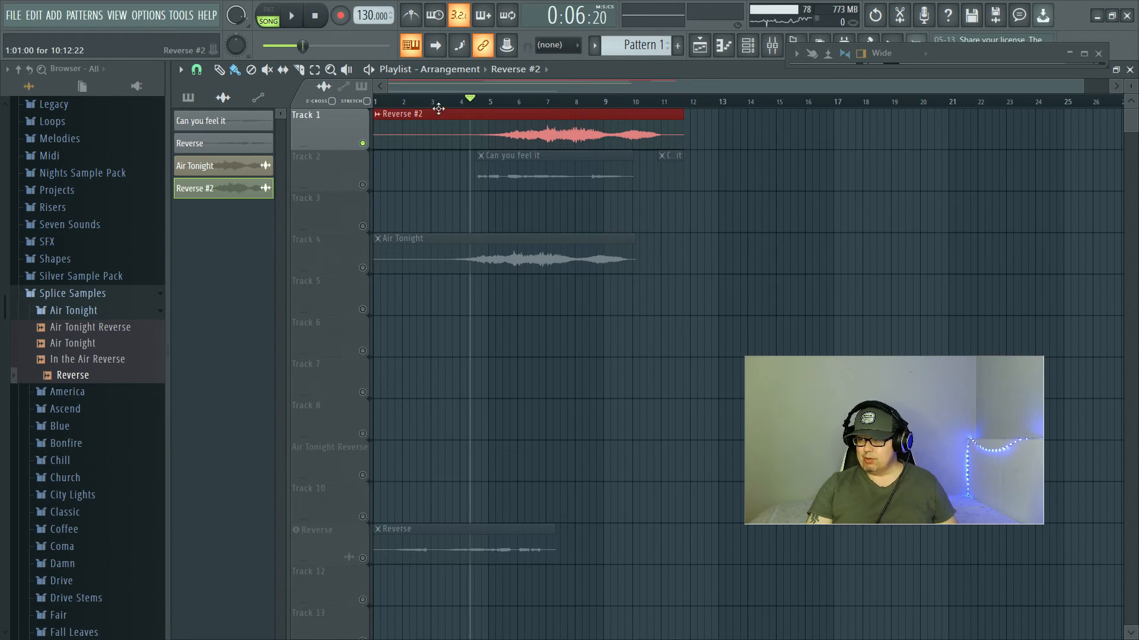
Trim the quiet start of the Reverse #2 clip and move the clip about one bar earlier on Track 1.
drag(377, 126, 452, 126)
drag(534, 134, 507, 135)
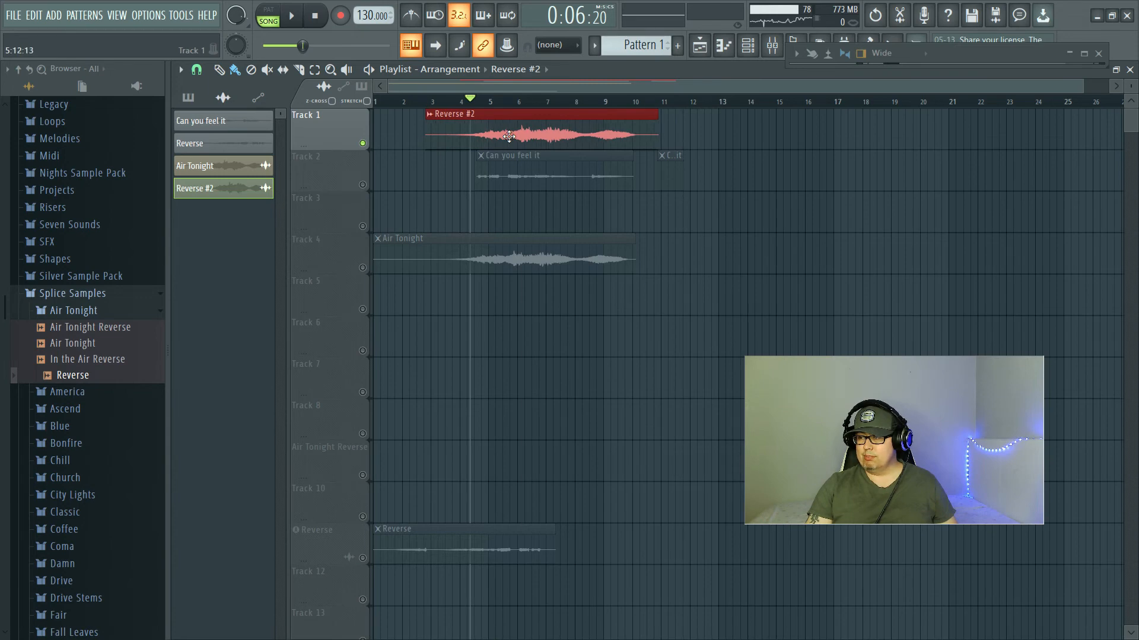
Play the end of the Reverse #2 clip twice, from just past bar 9 and from about the middle of bar 8.
click(612, 101)
key(space)
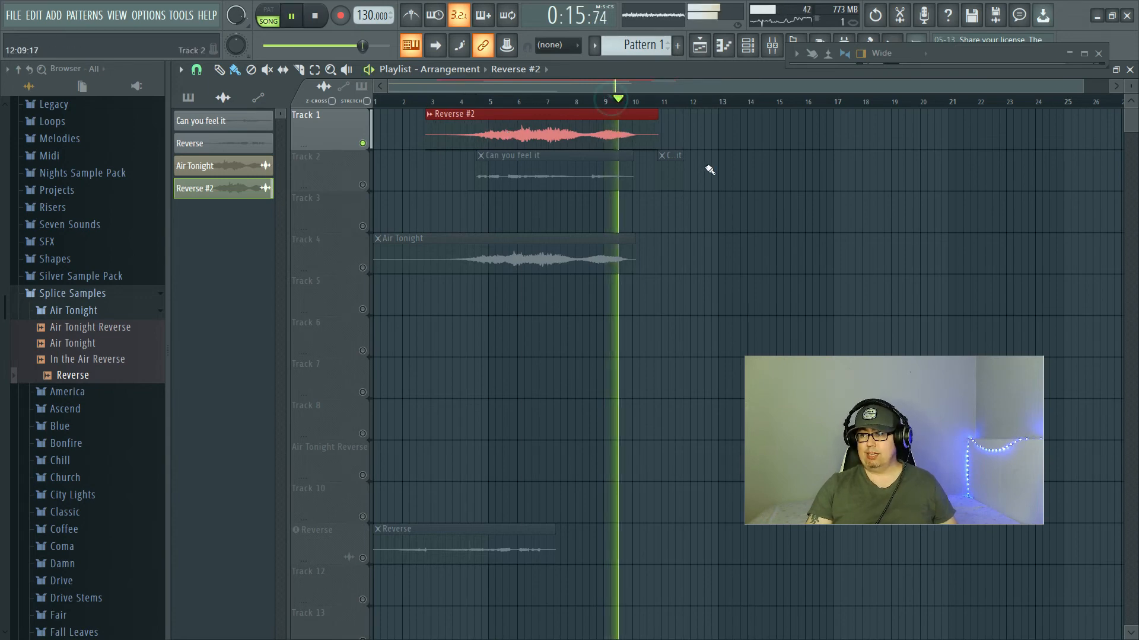
key(space)
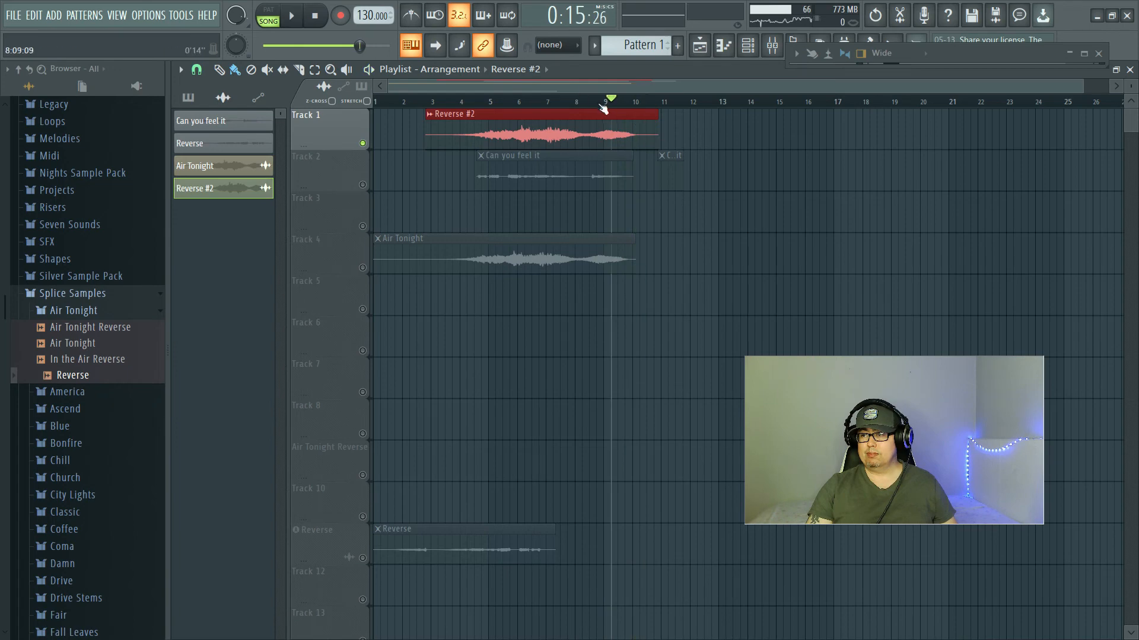
click(595, 101)
key(space)
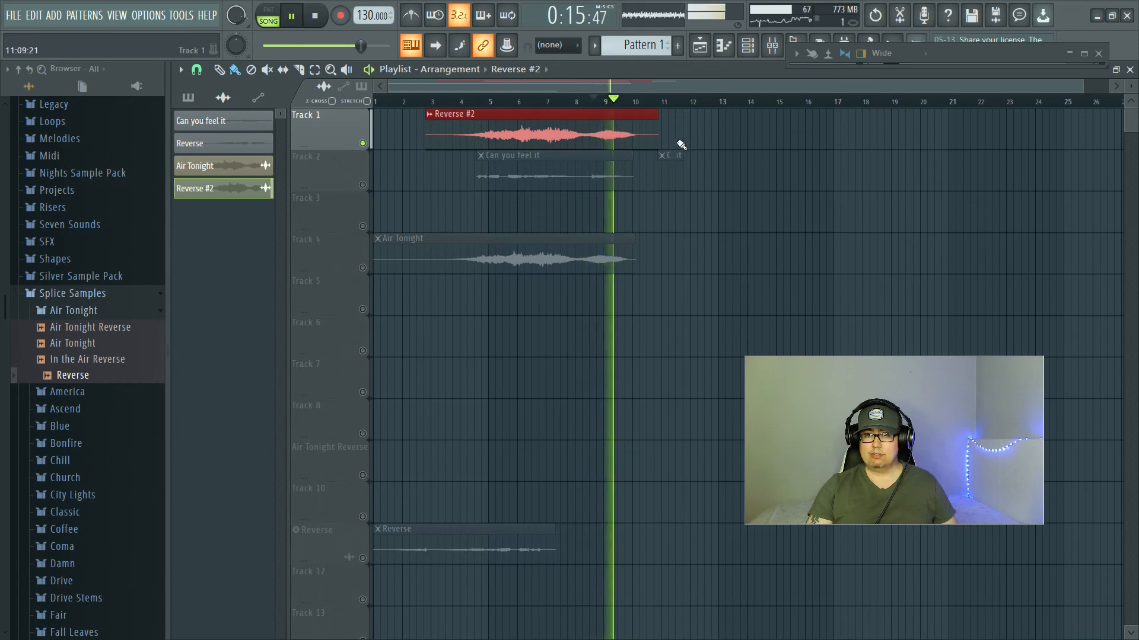
key(space)
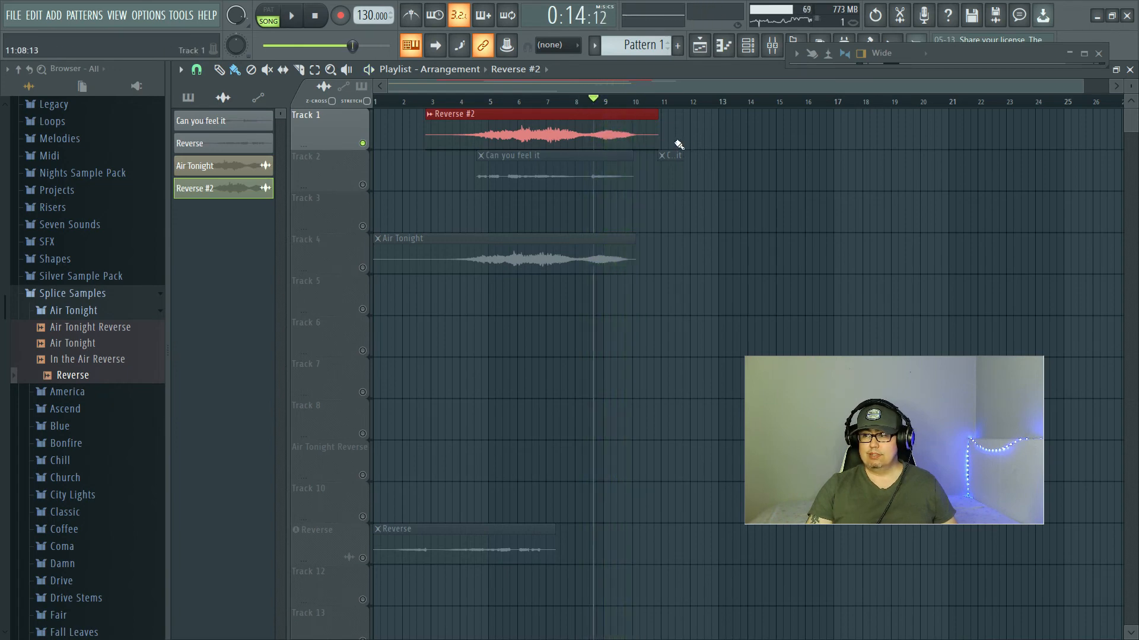
Increase the heights of Tracks 1 and 2 and shift Reverse #2 slightly earlier to align it with the Can you feel it vocal.
drag(1083, 85, 721, 83)
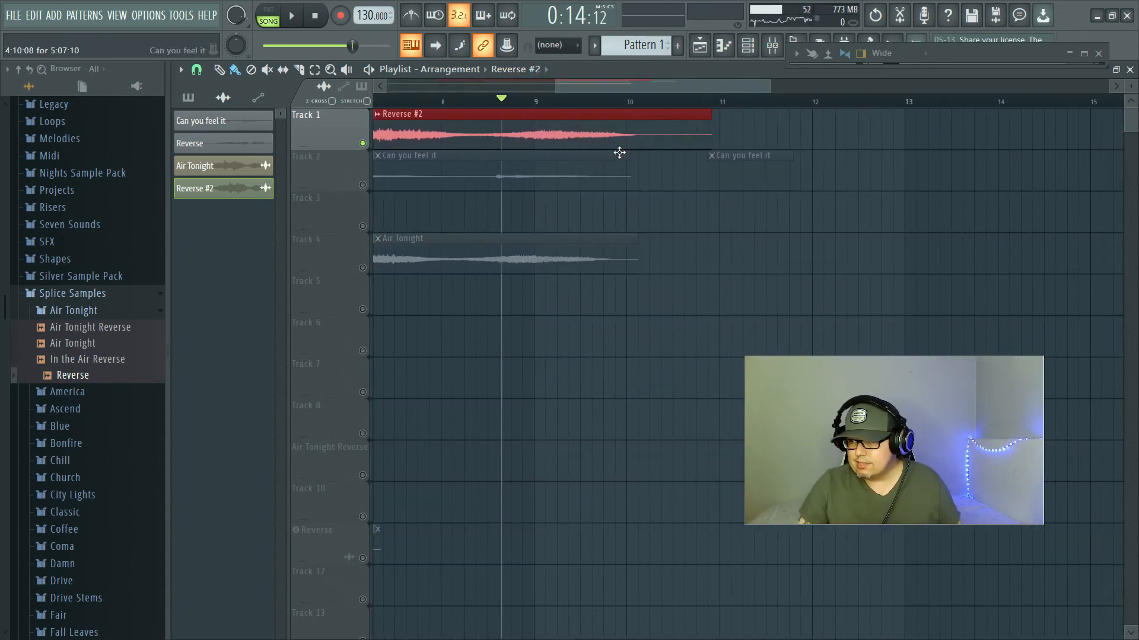
drag(353, 190, 347, 333)
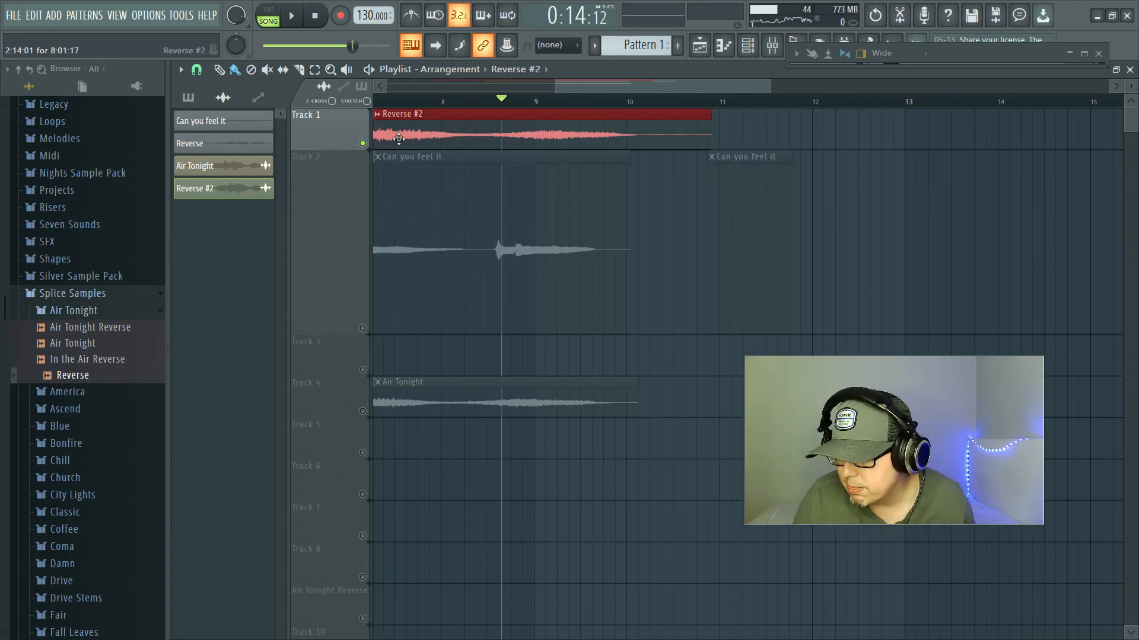
drag(347, 148, 347, 341)
drag(679, 276, 640, 274)
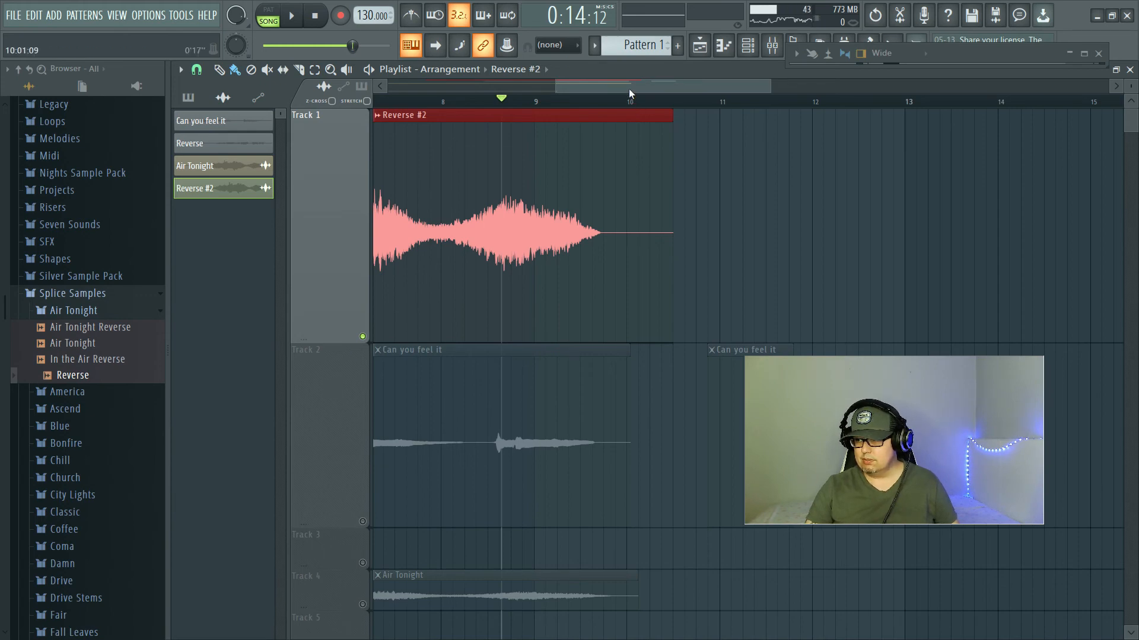
drag(628, 90, 461, 89)
drag(600, 92, 1071, 91)
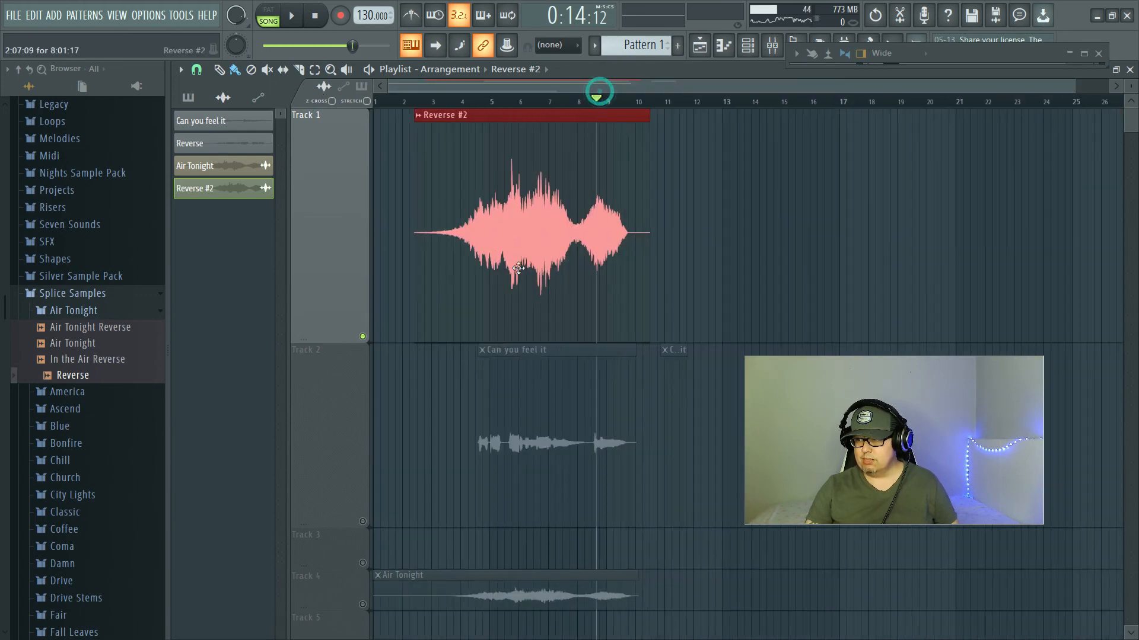
Check the sample settings of Reverse #2, and lower the Insert 1 volume fader in the mixer.
double_click(556, 151)
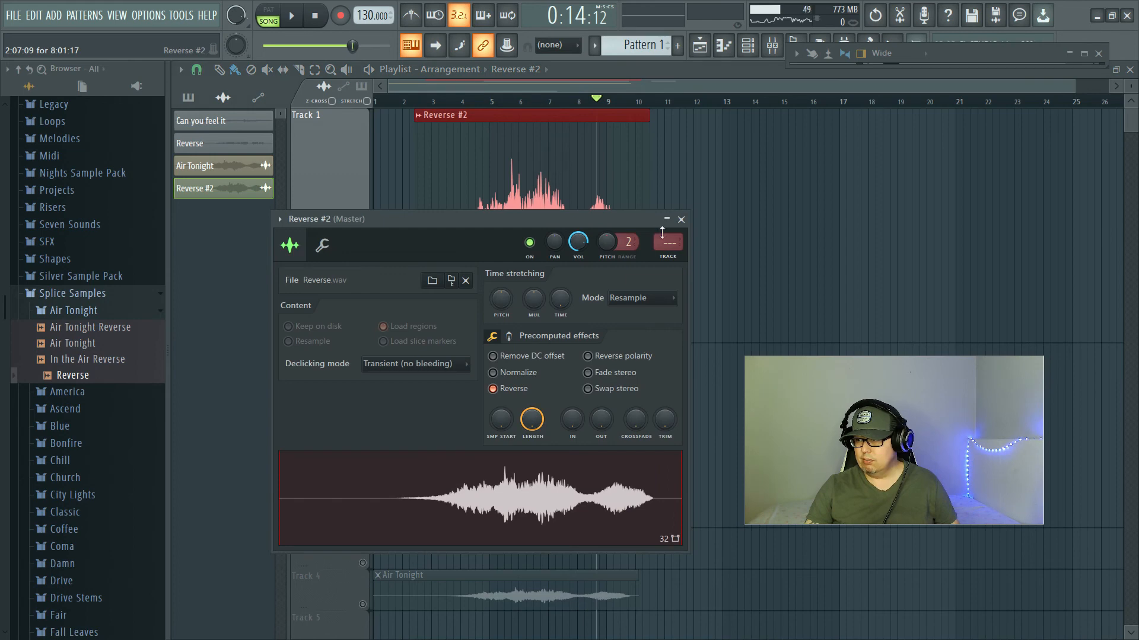
click(681, 218)
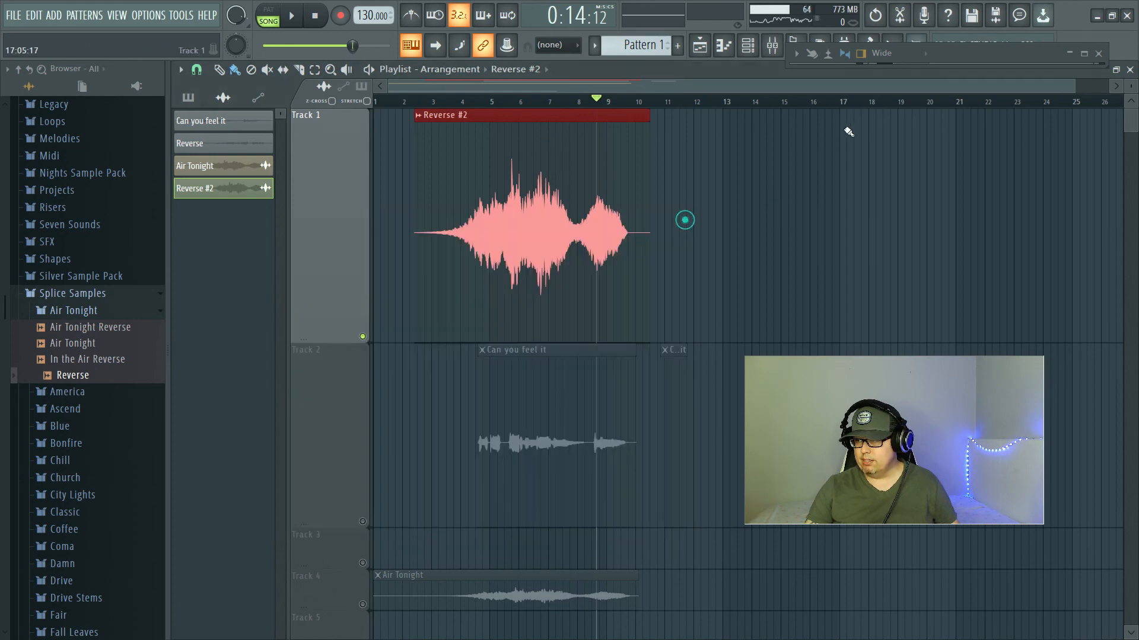
click(1084, 54)
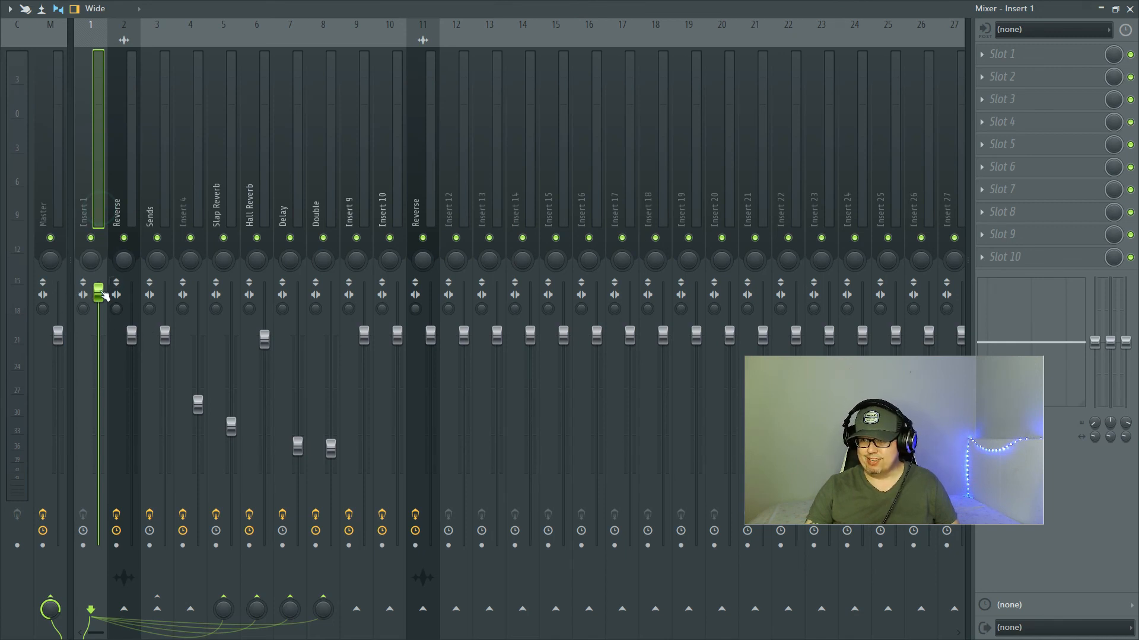
drag(98, 292, 98, 405)
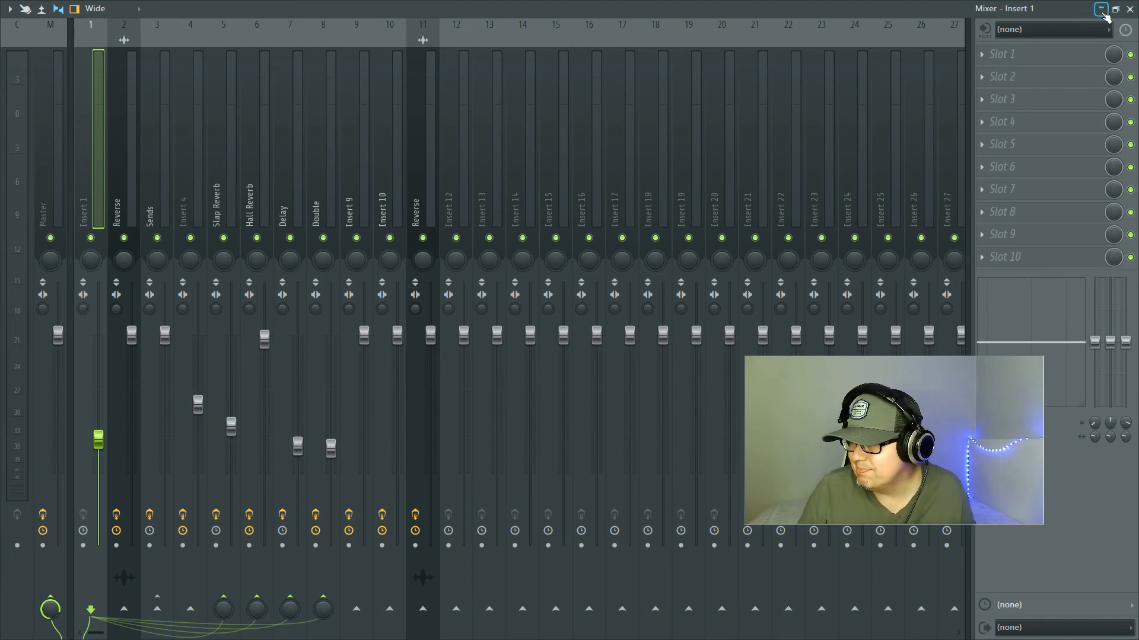
click(1101, 10)
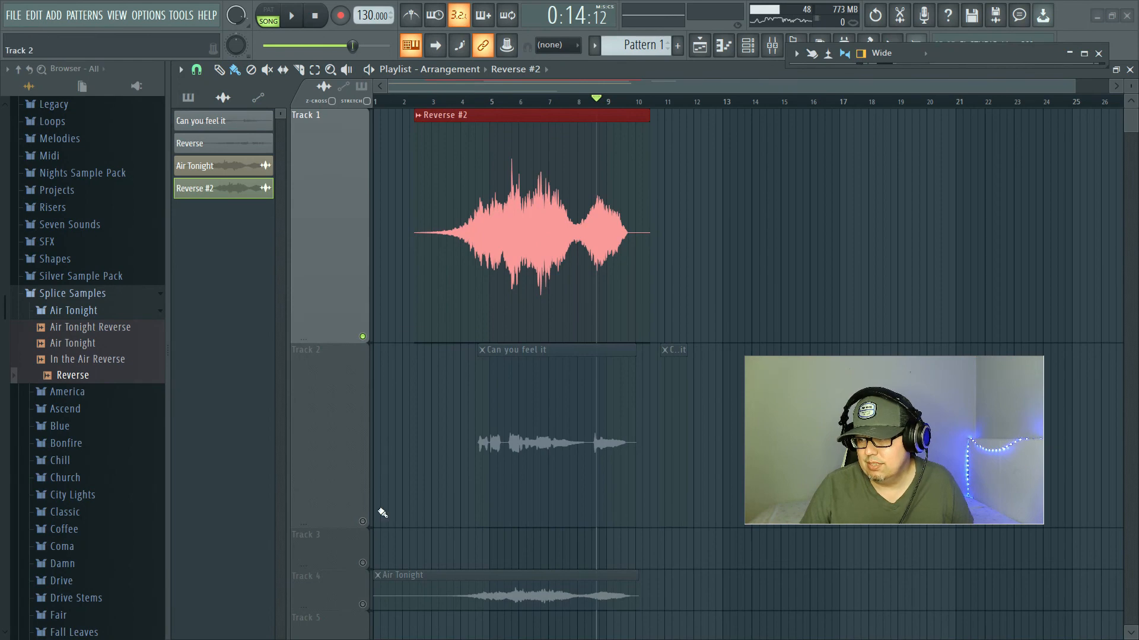
Unmute Track 2 and extend the start of the Reverse #2 clip back to bar 1.
click(363, 522)
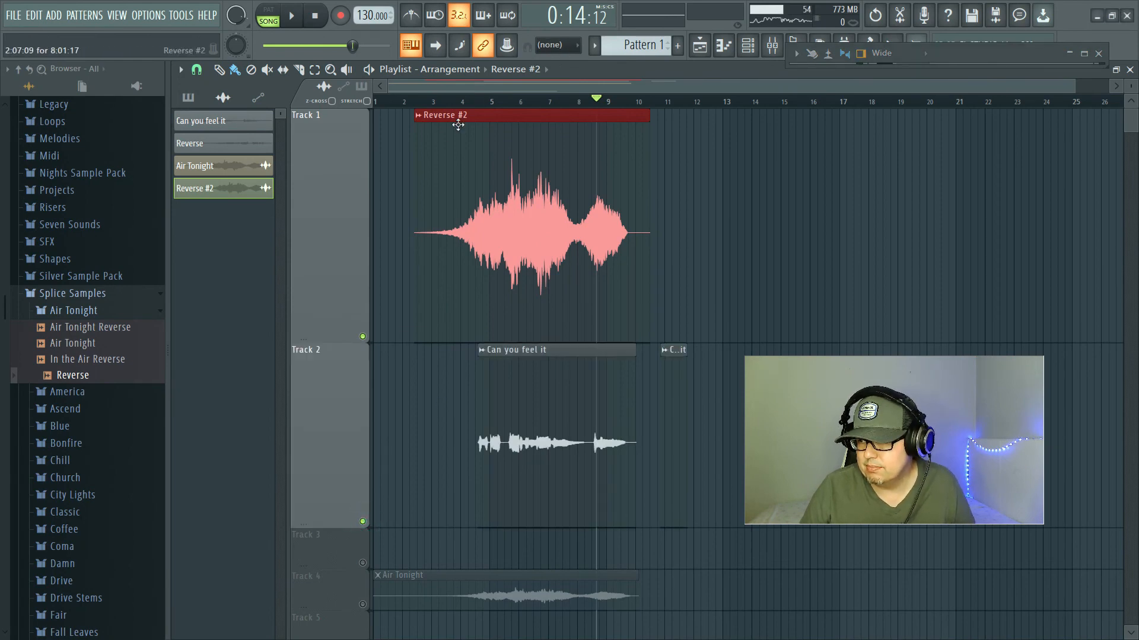
drag(416, 166, 374, 166)
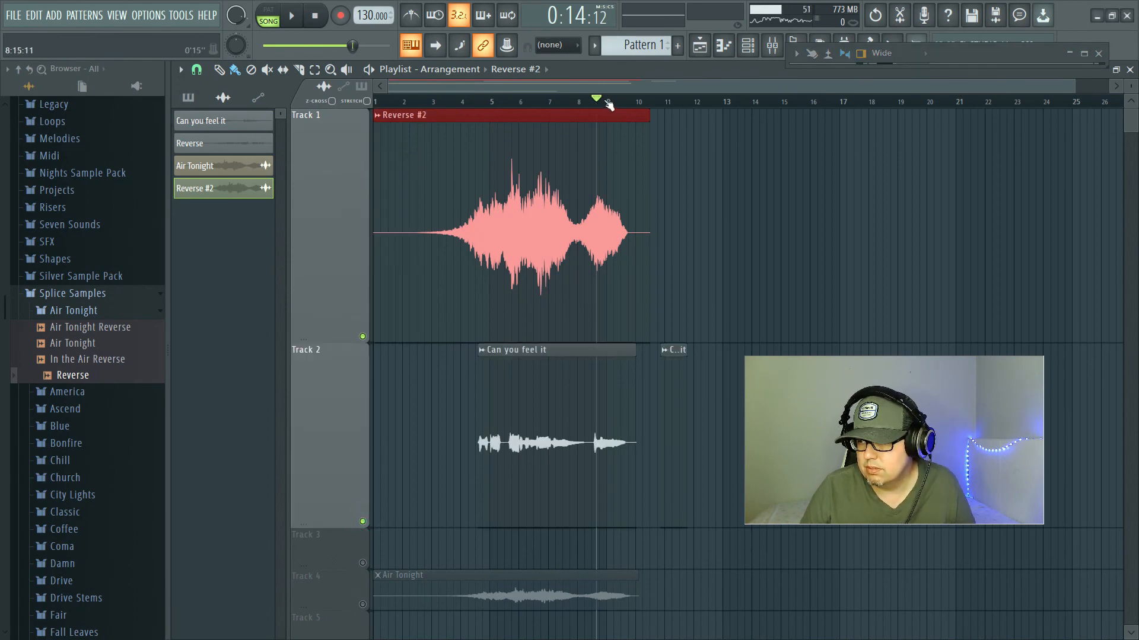
Play Reverse #2 together with the Can you feel it vocal from just before bar 3.
mouse_move(600, 106)
mouse_down()
mouse_move(437, 110)
mouse_move(397, 123)
mouse_up()
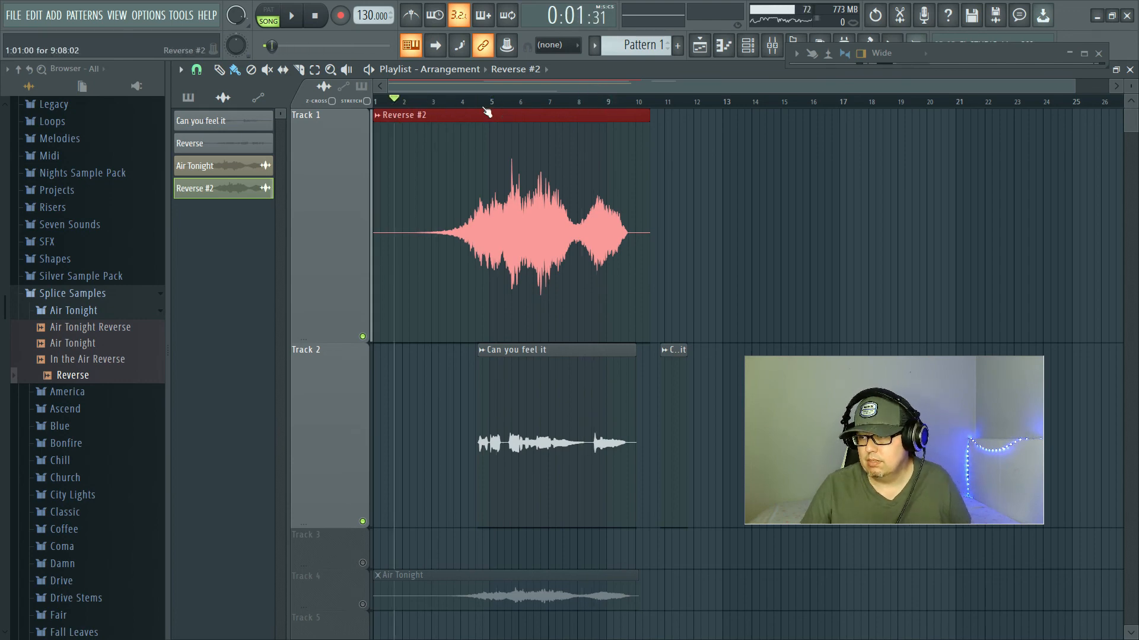
click(428, 102)
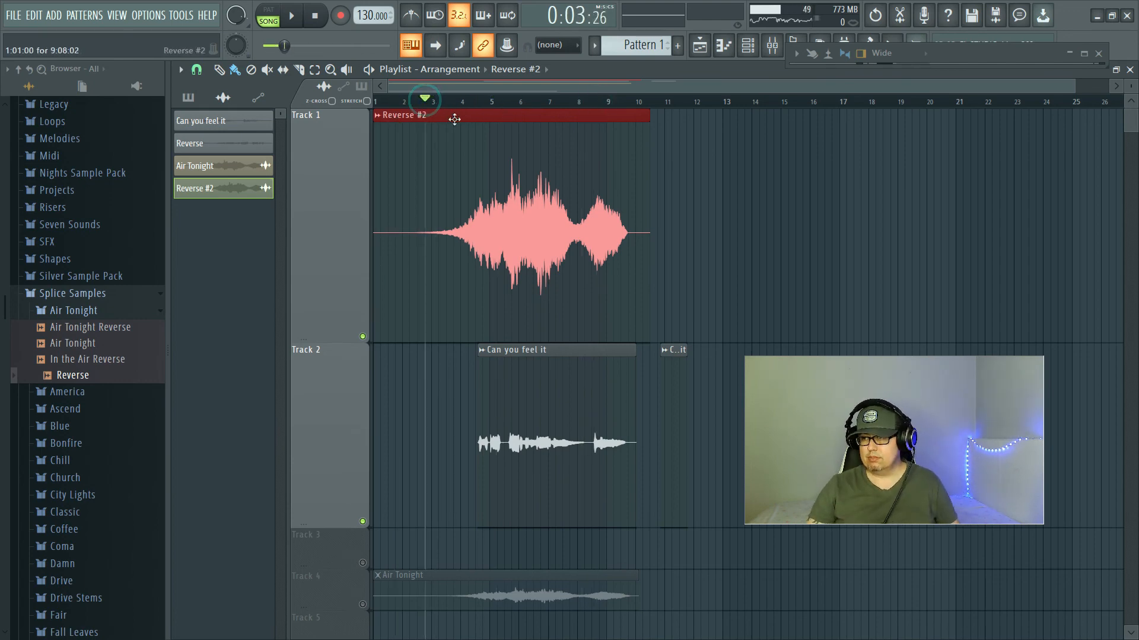
click(291, 16)
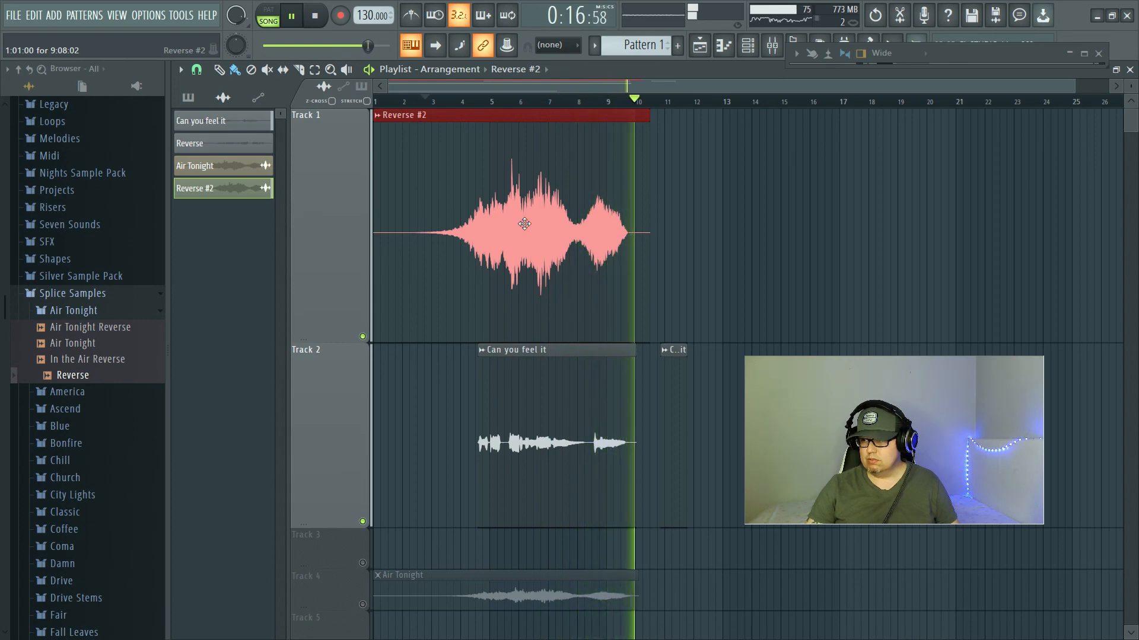
key(space)
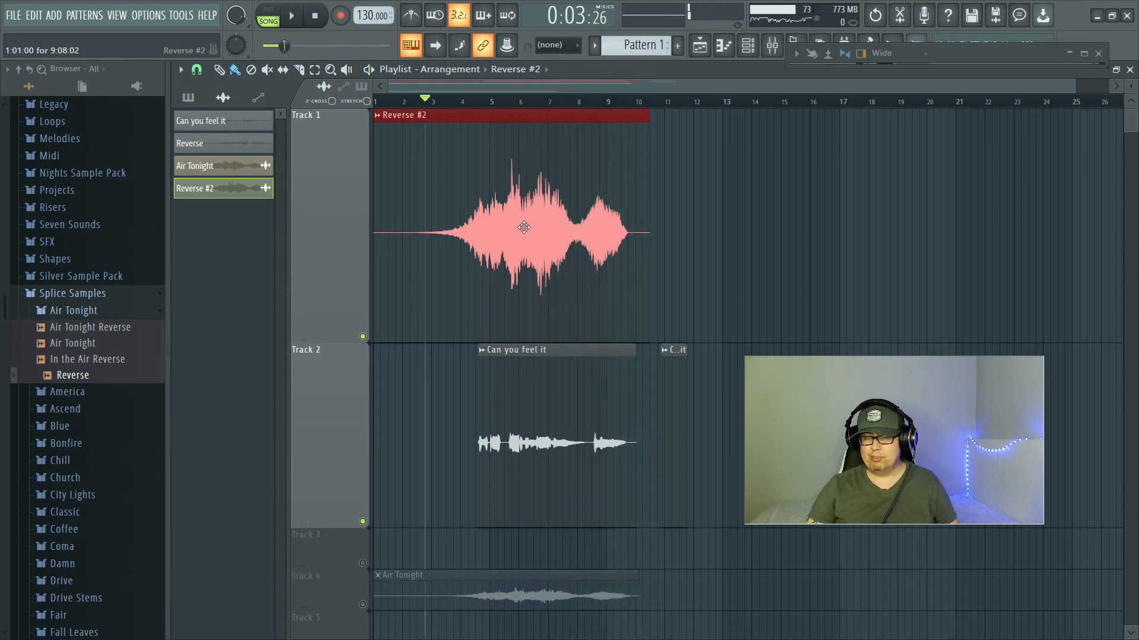